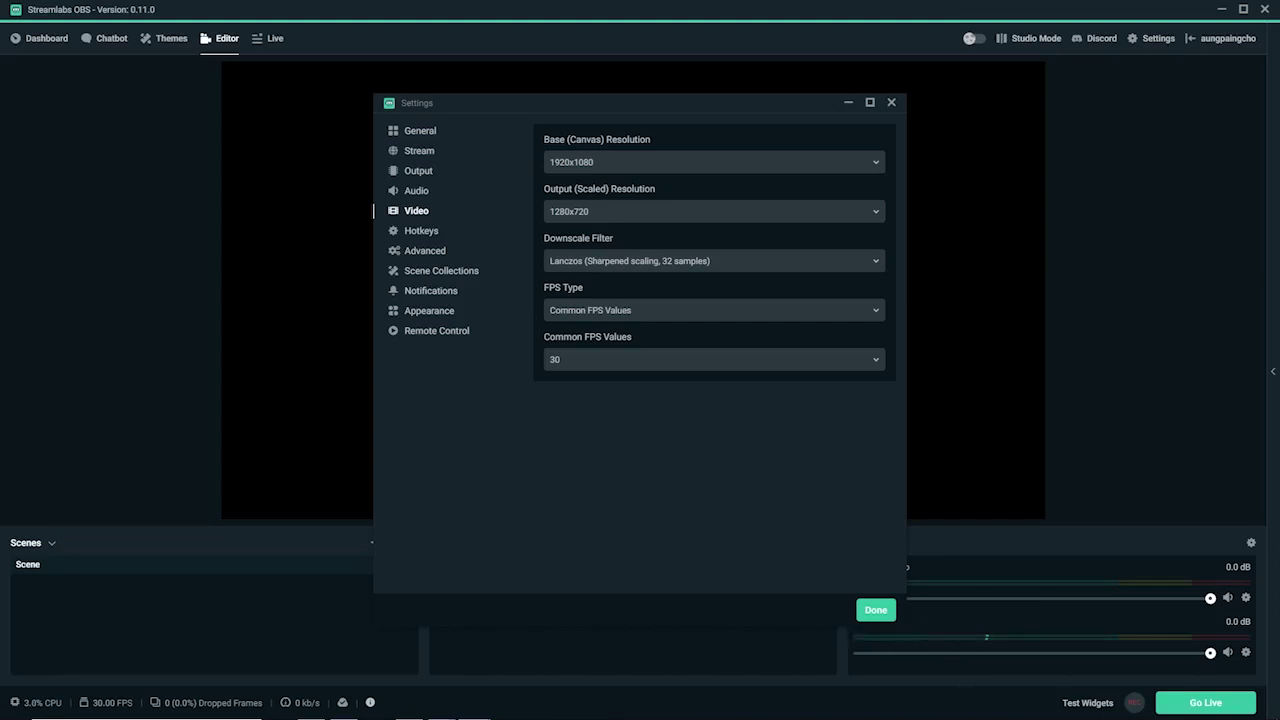
Step: Look through the Hotkeys, Advanced, Scene Collections, Notifications, Appearance and Remote Control settings
click(421, 231)
click(424, 251)
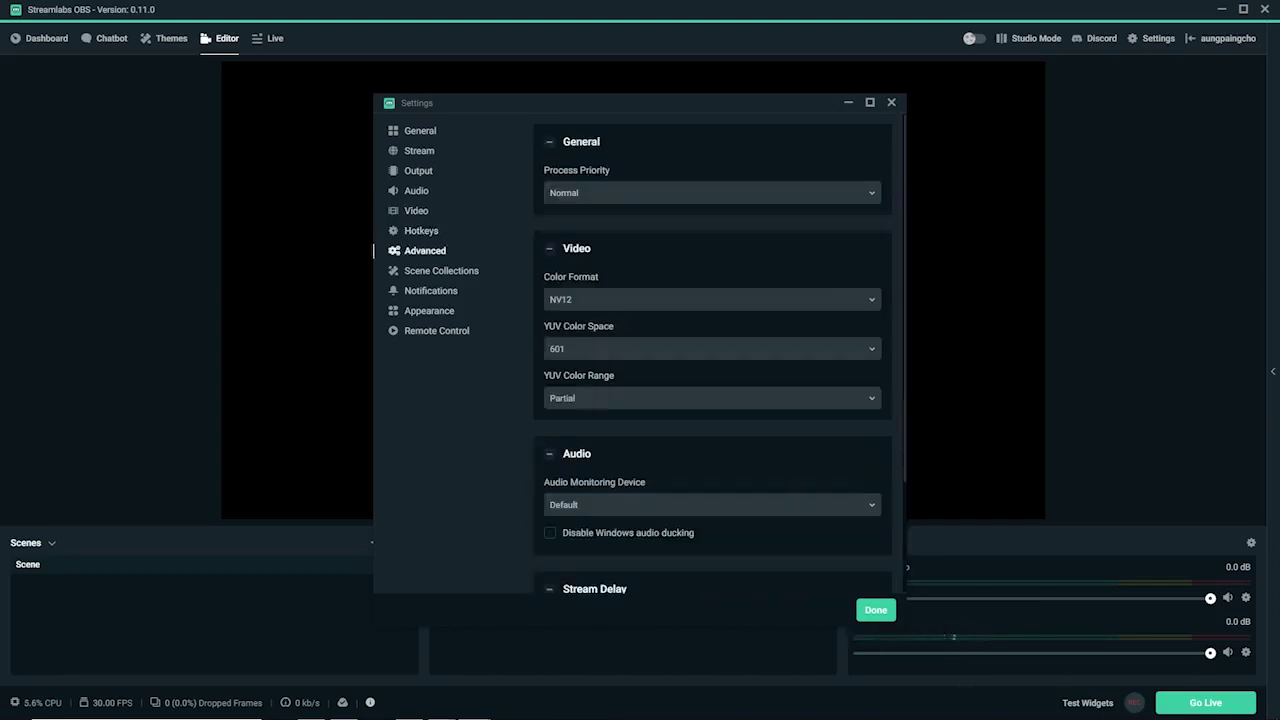
click(441, 271)
click(431, 291)
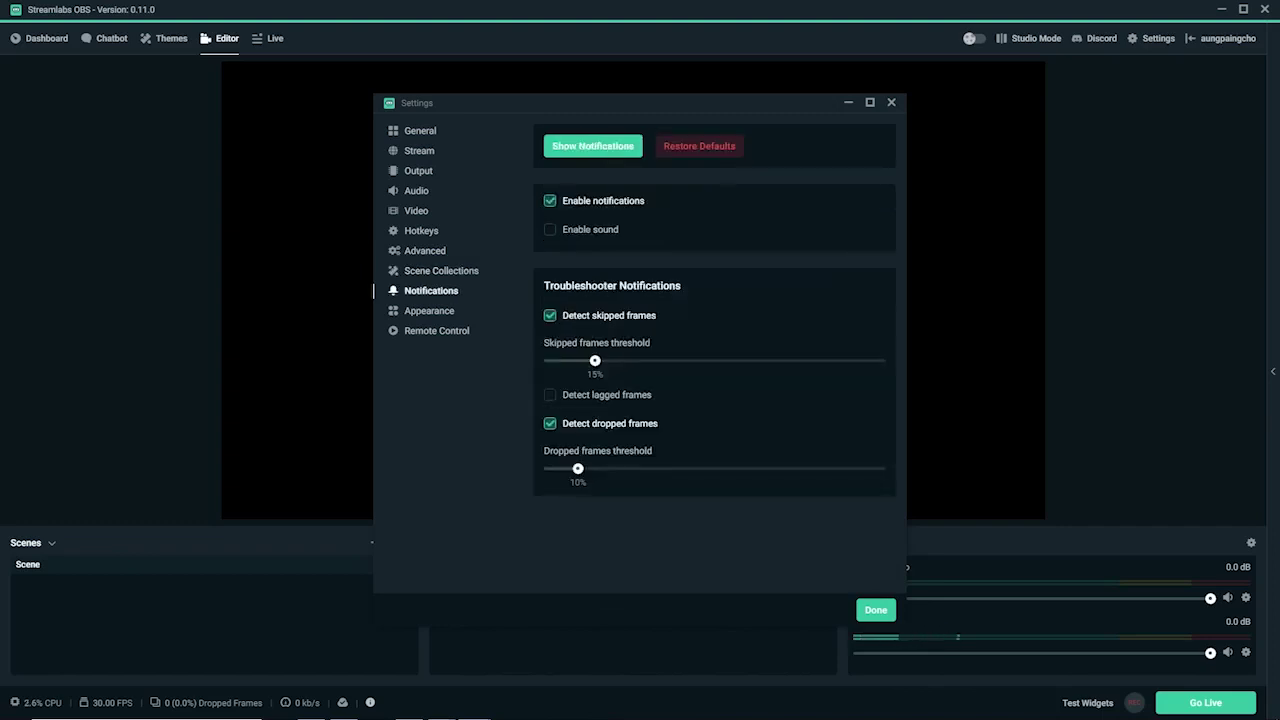
click(429, 311)
click(437, 331)
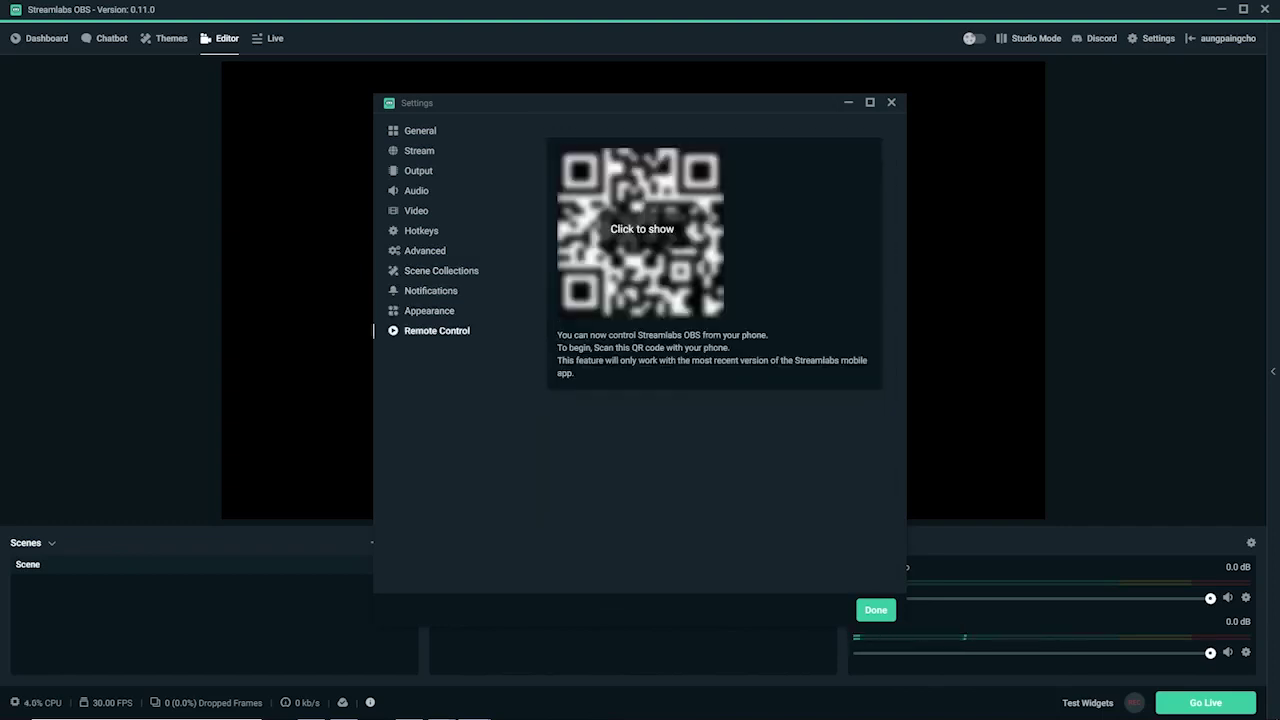
Step: Configure the stream settings with Facebook Live as the streaming service and the Default server
click(419, 151)
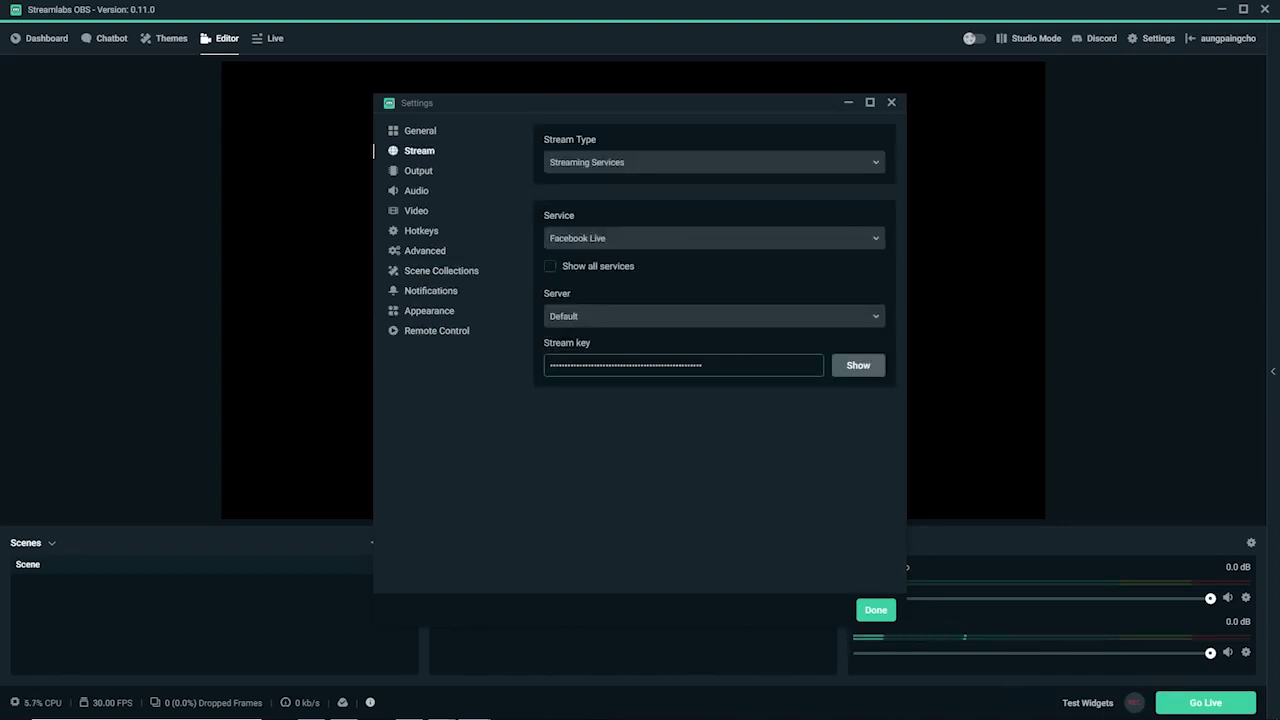
click(714, 162)
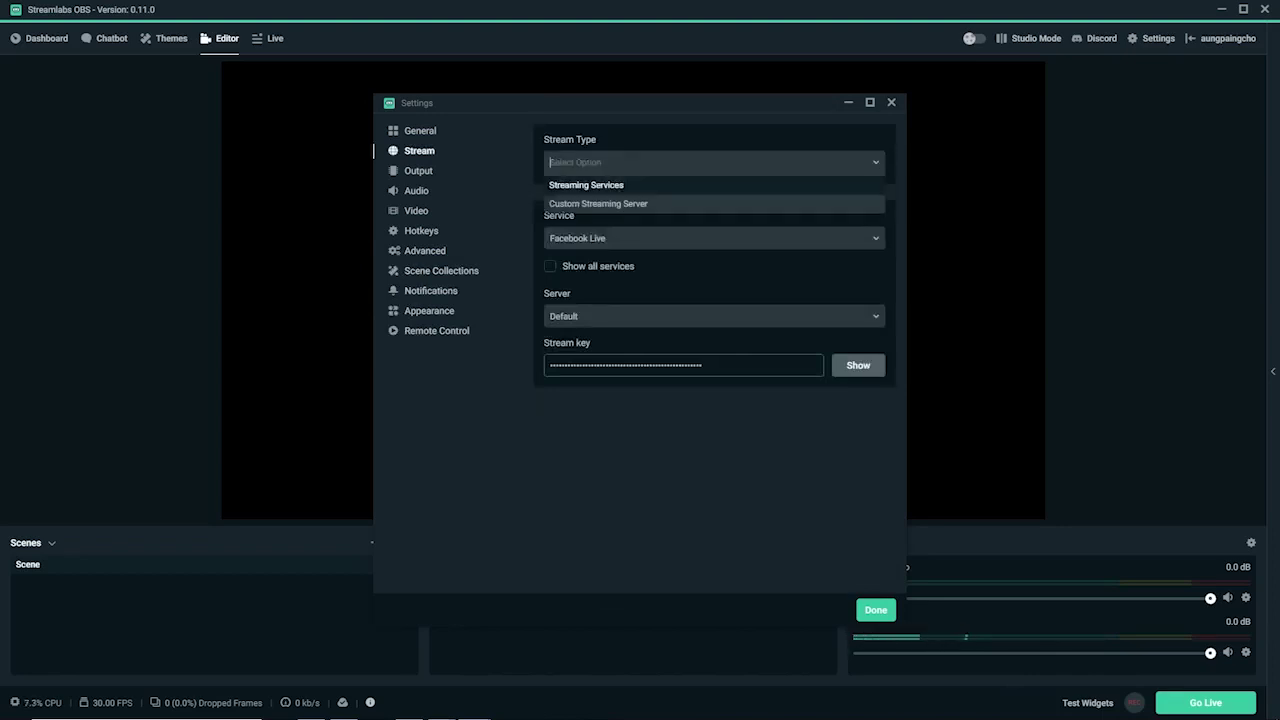
click(714, 162)
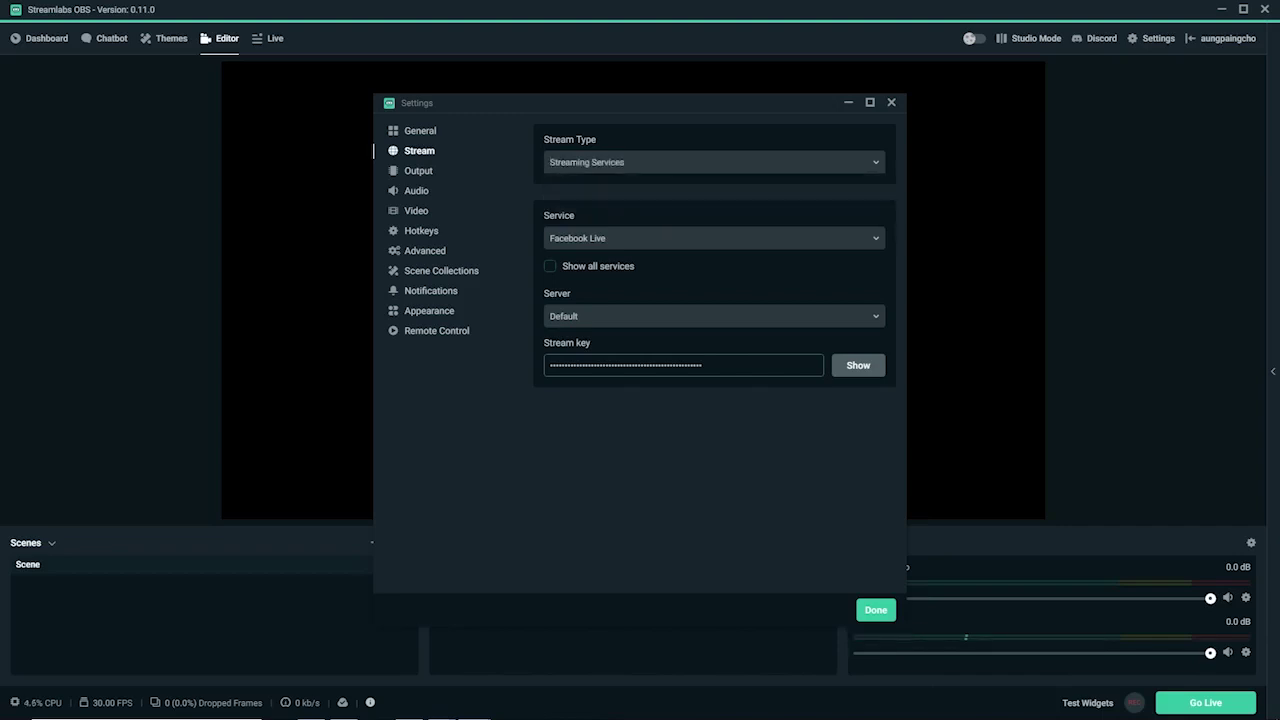
click(714, 238)
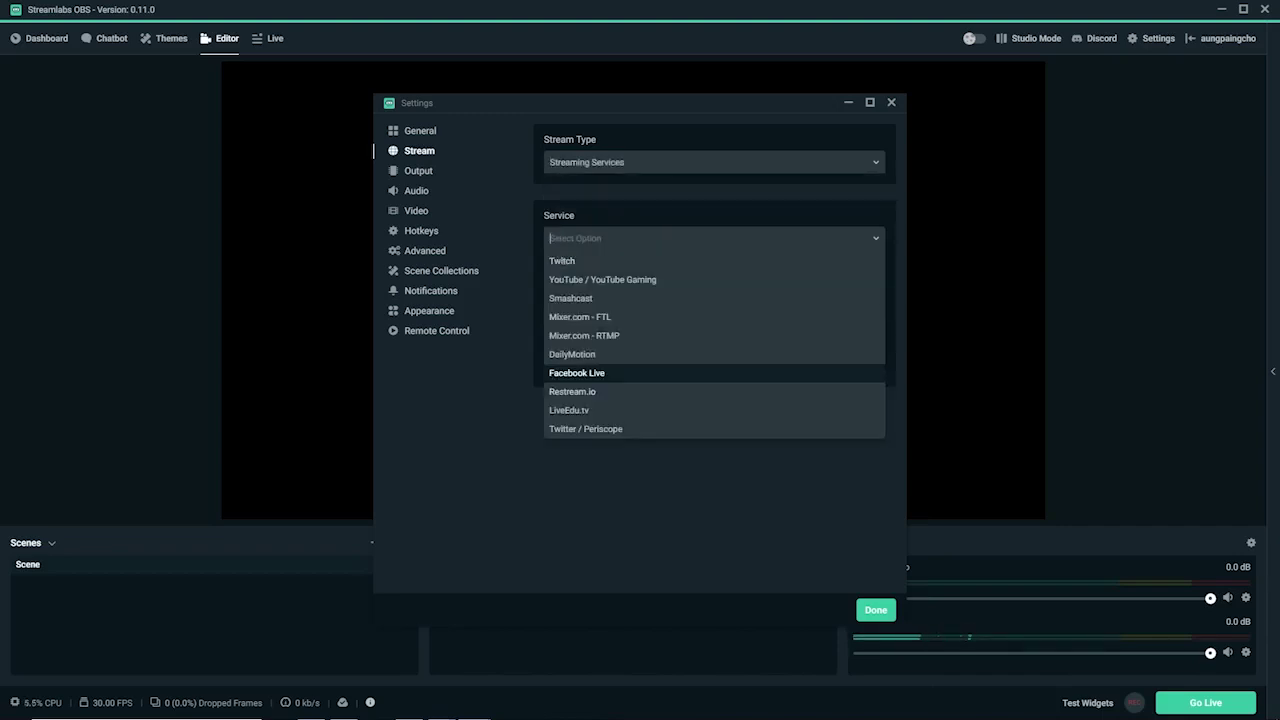
click(577, 372)
click(714, 316)
click(563, 339)
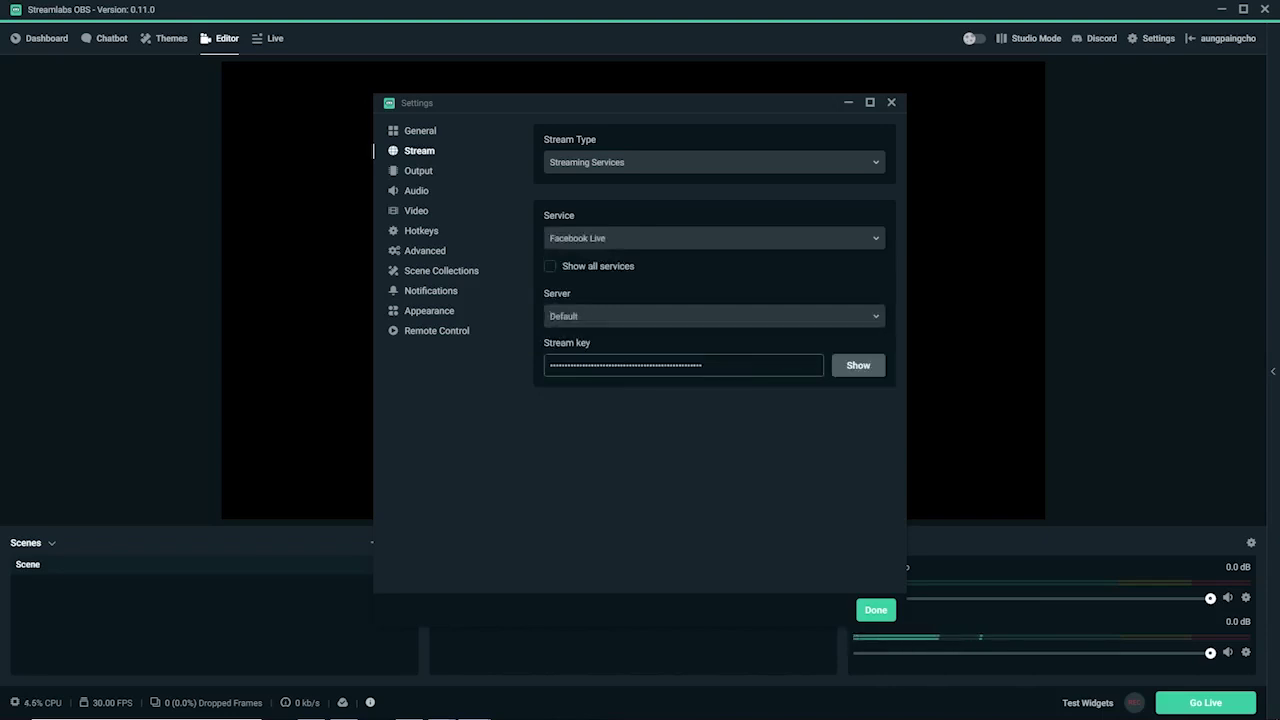
Step: Switch to Chrome and open Facebook's gaming video page at fb.gg in a new browser tab
key(alt+Tab)
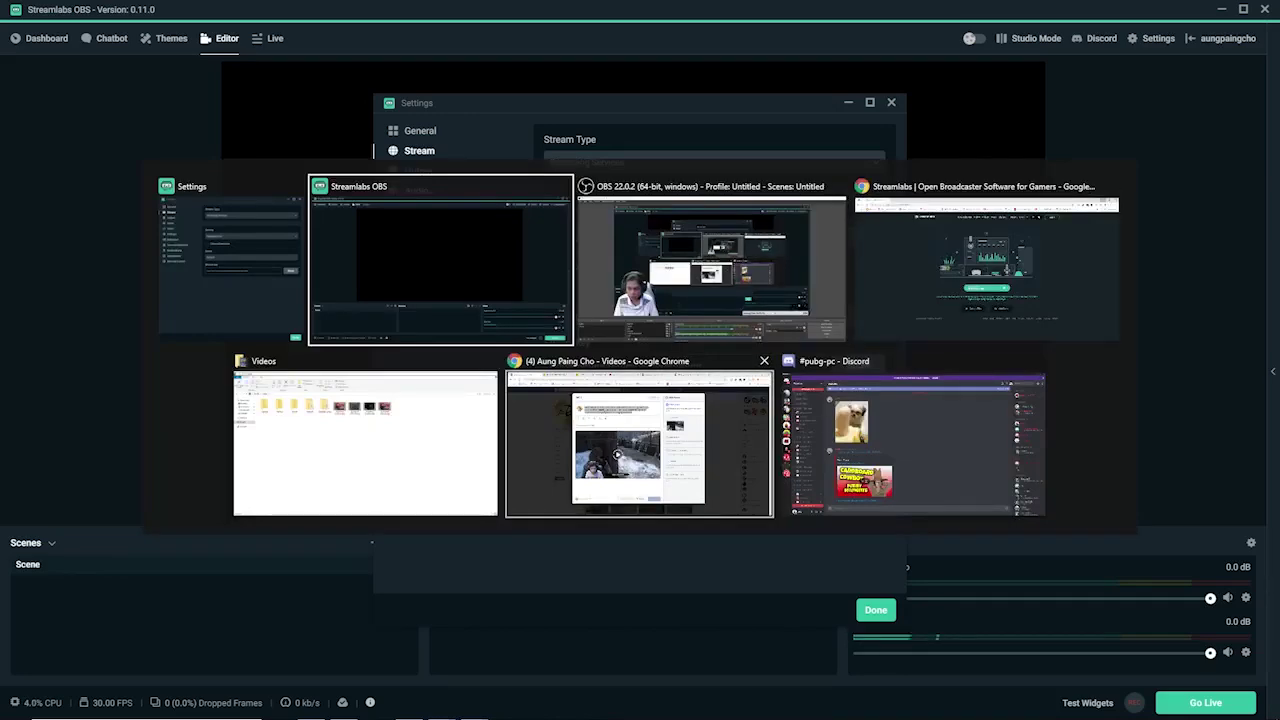
click(987, 268)
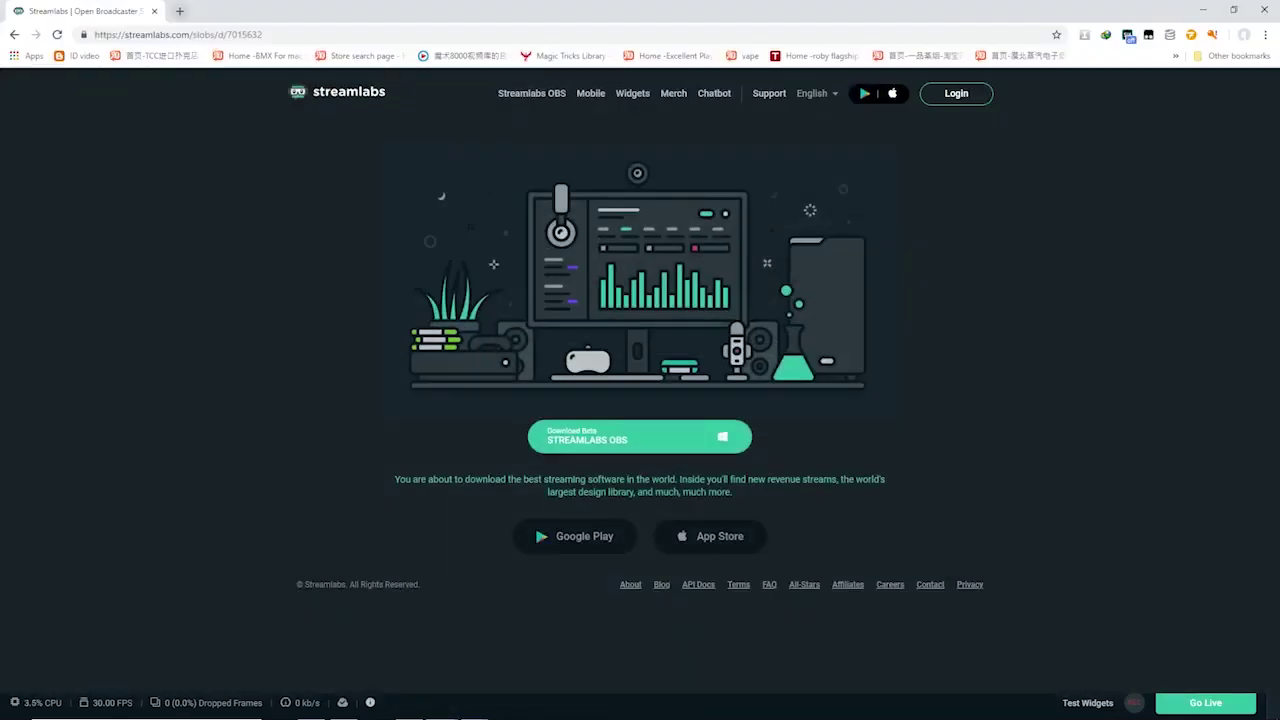
click(180, 11)
text(fa)
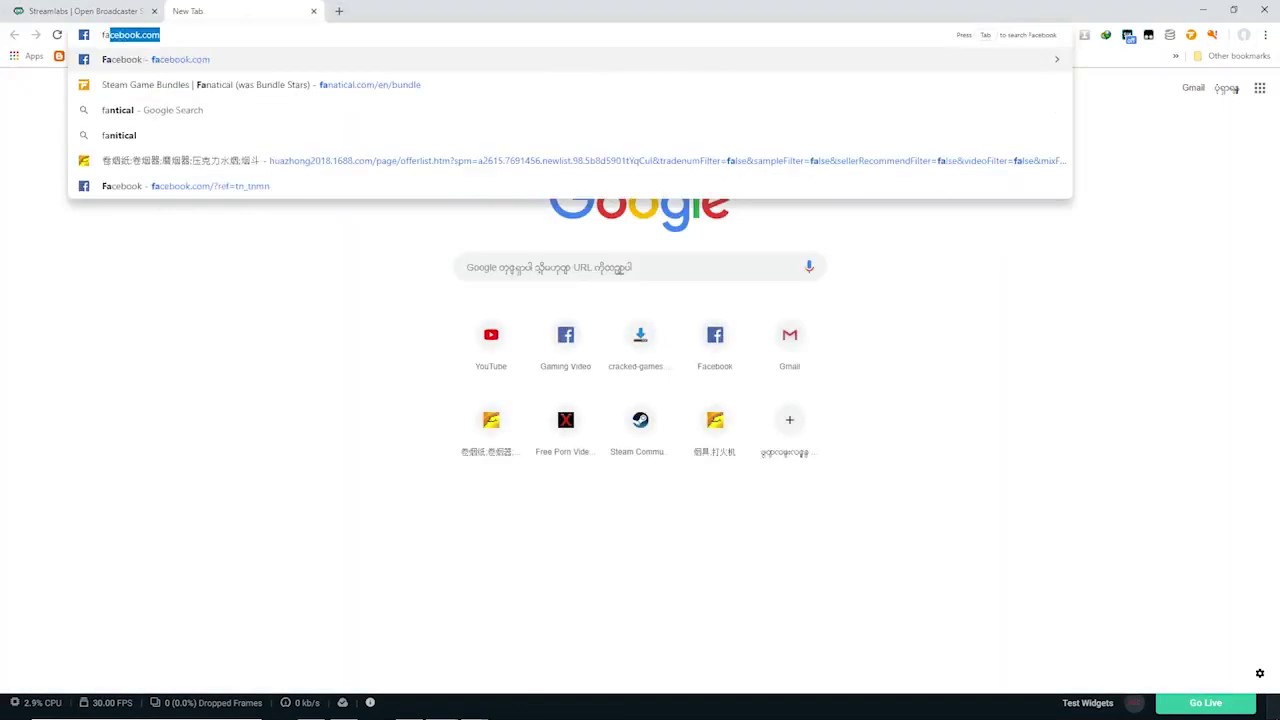
key(Return)
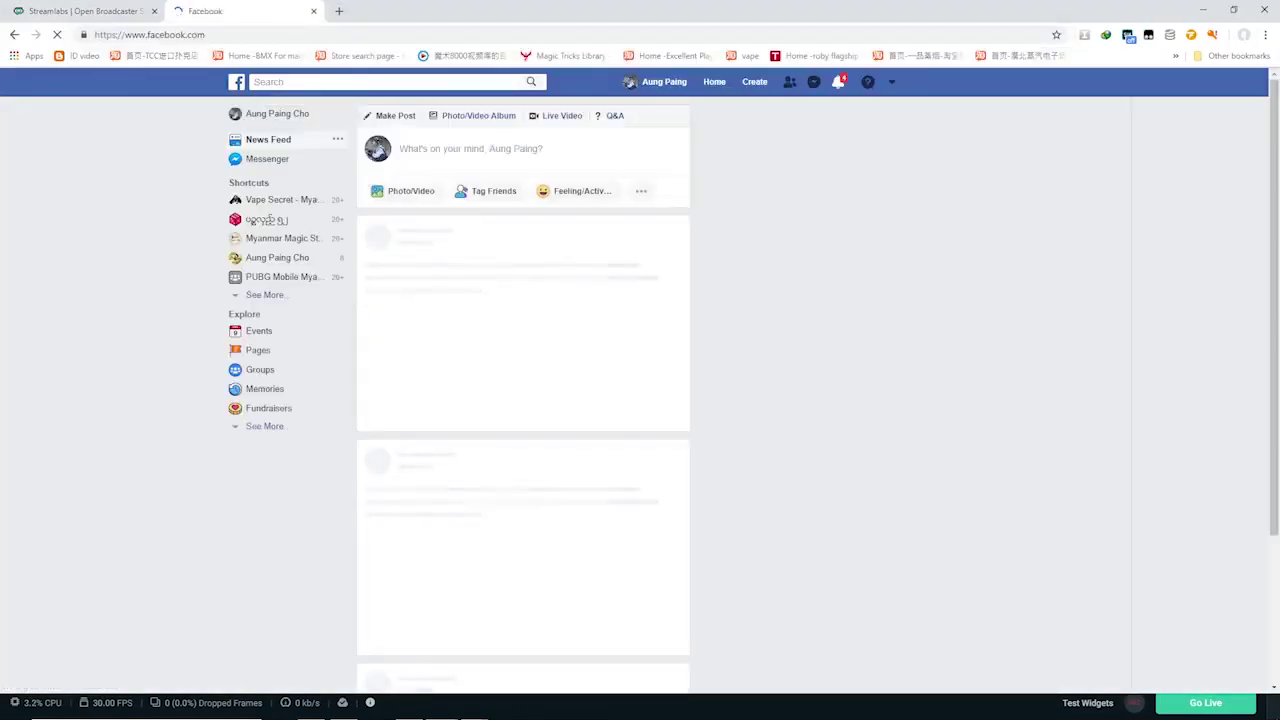
key(ctrl+l)
text(fb.gg)
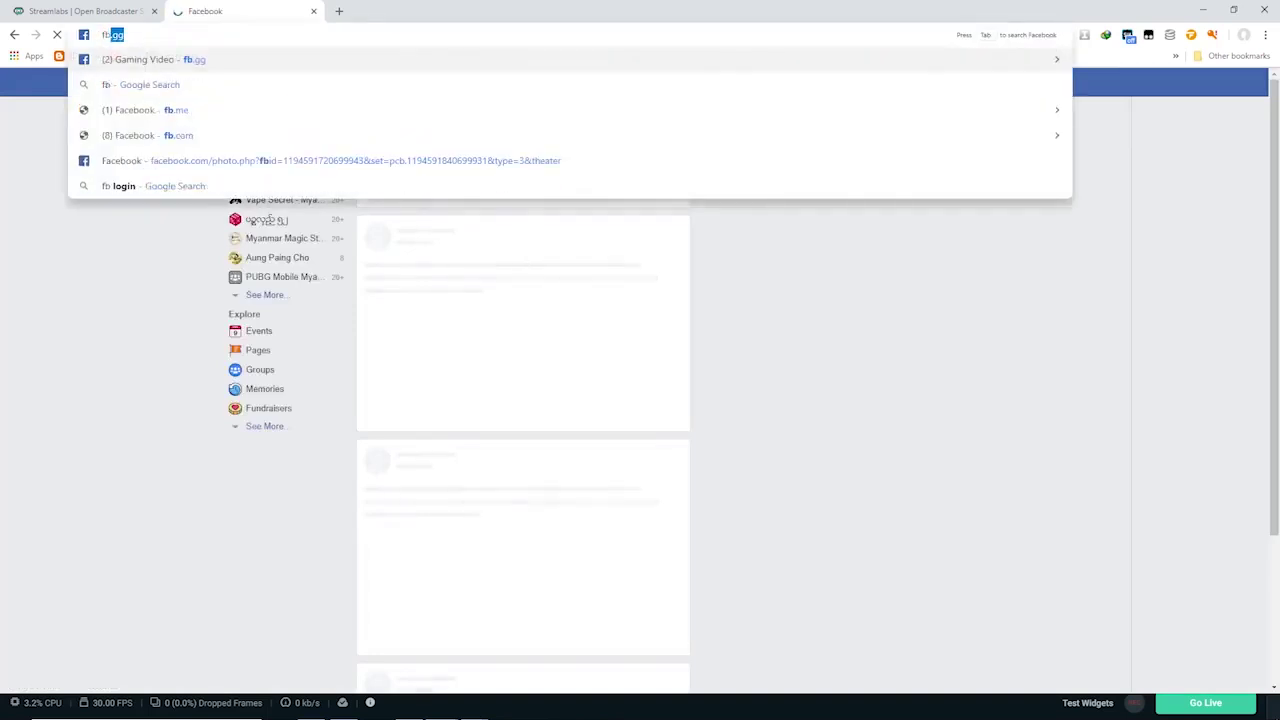
key(Return)
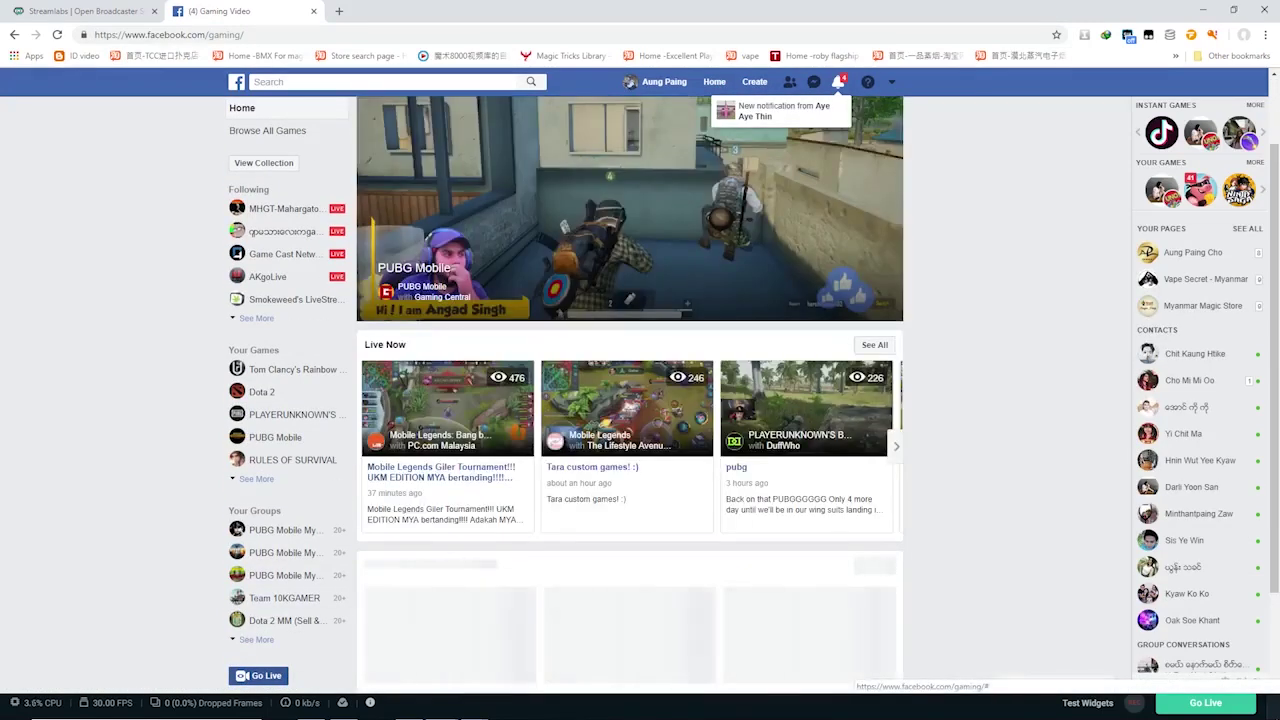
Step: Start setting up a live broadcast and share it on a page you manage, choosing the creator's own page
click(258, 676)
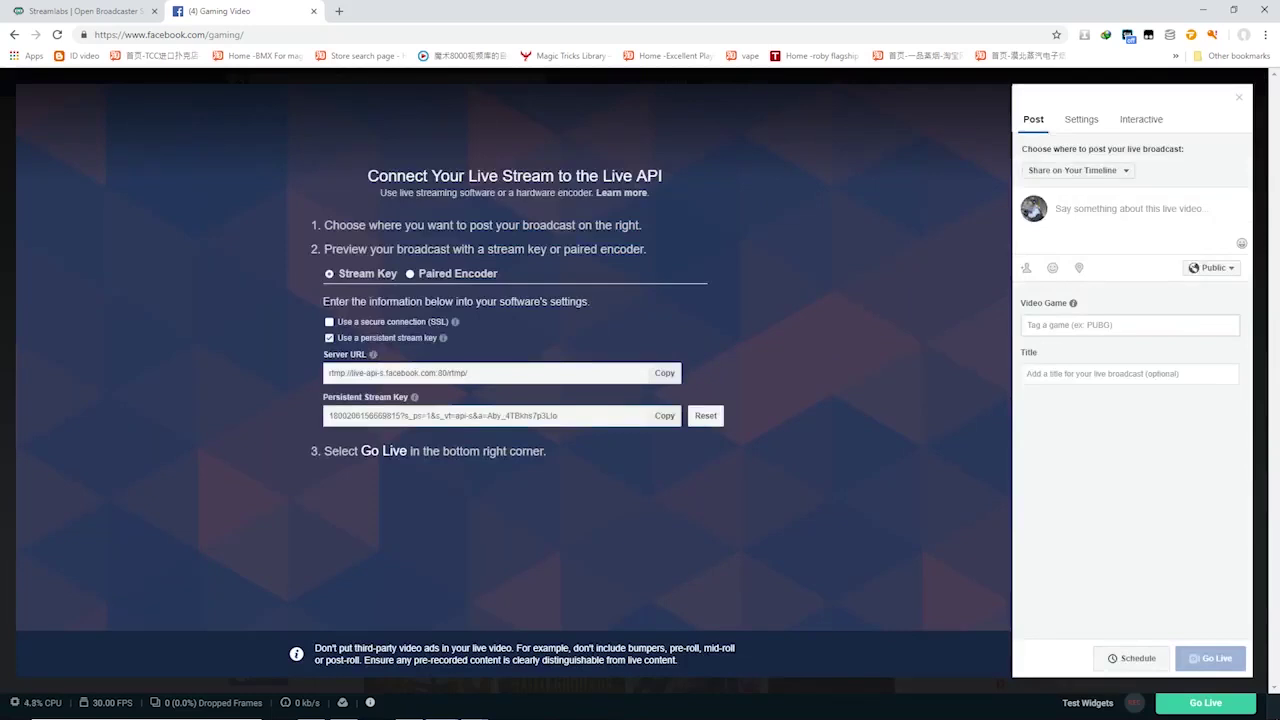
click(1078, 170)
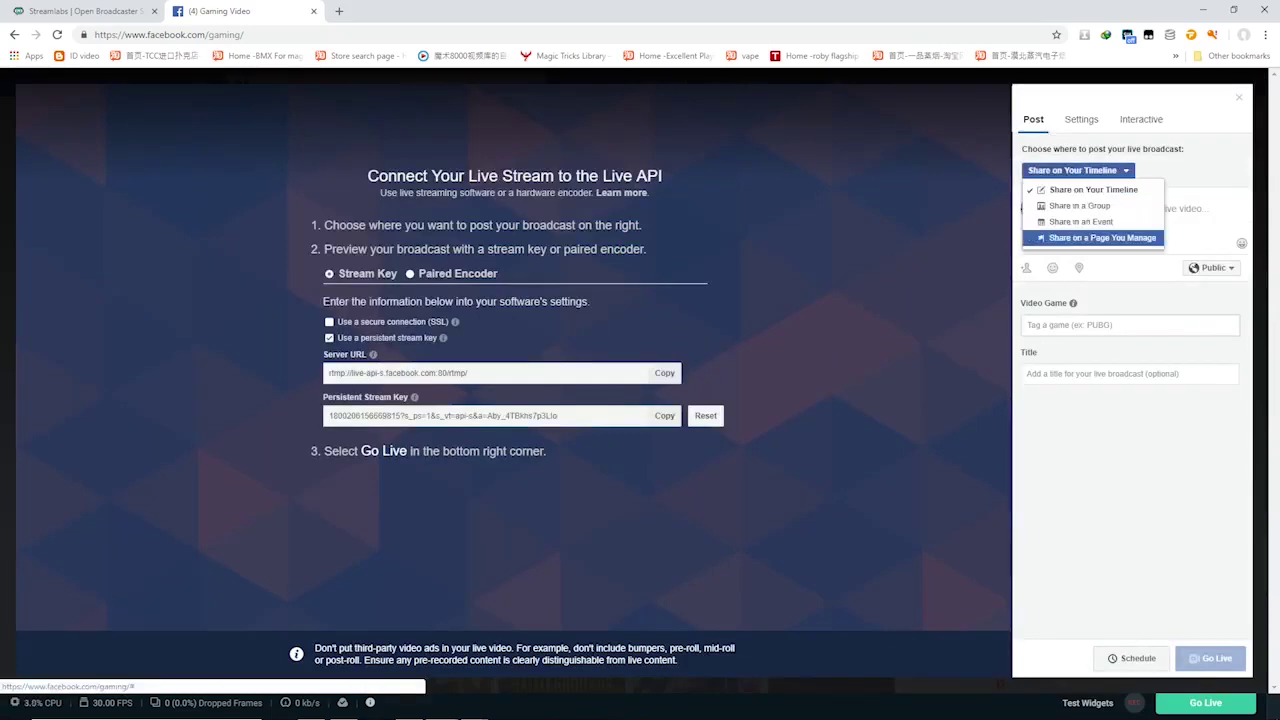
click(1100, 237)
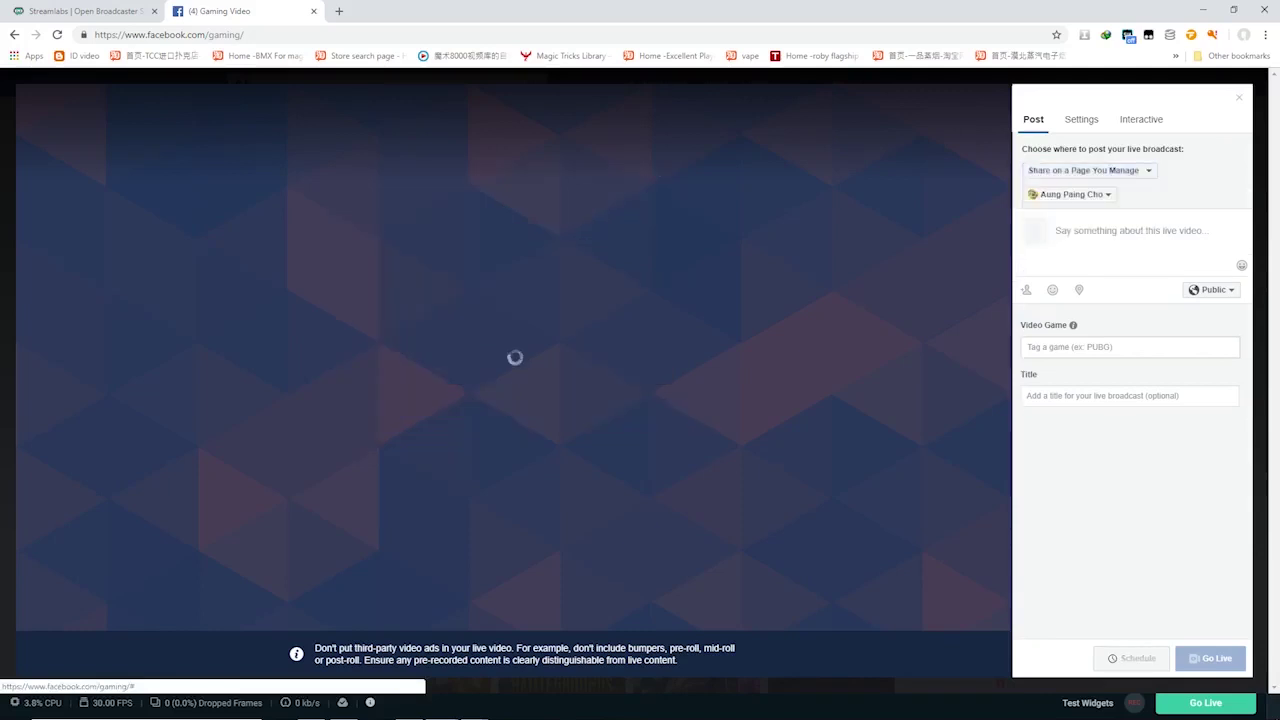
click(1068, 194)
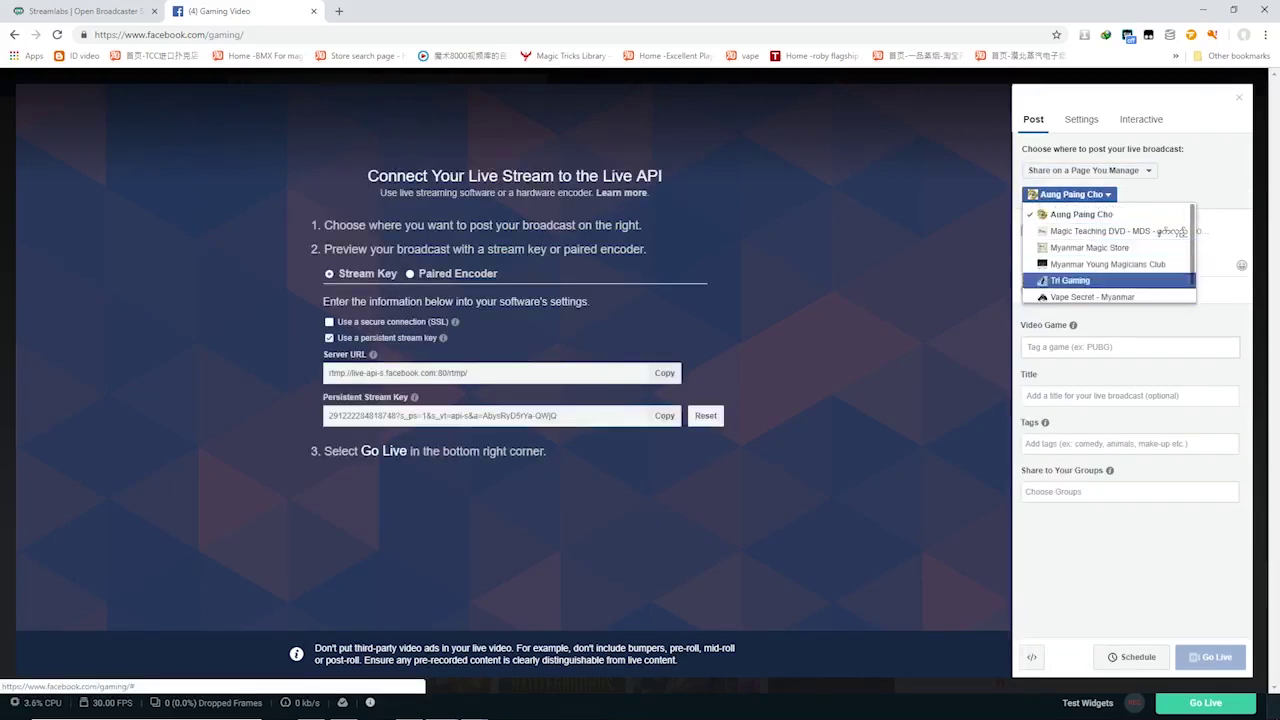
click(1082, 214)
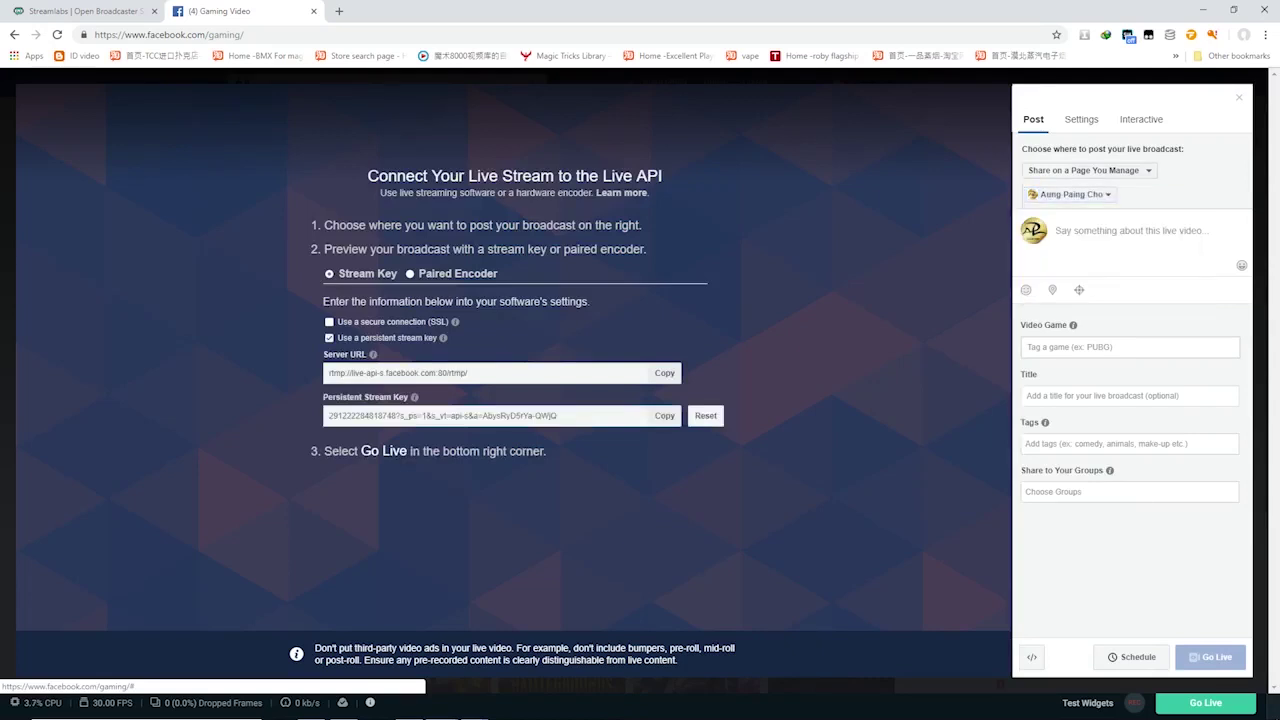
Step: Enter "test" as the live video description and tag PUBG Mobile as the video game
text(test)
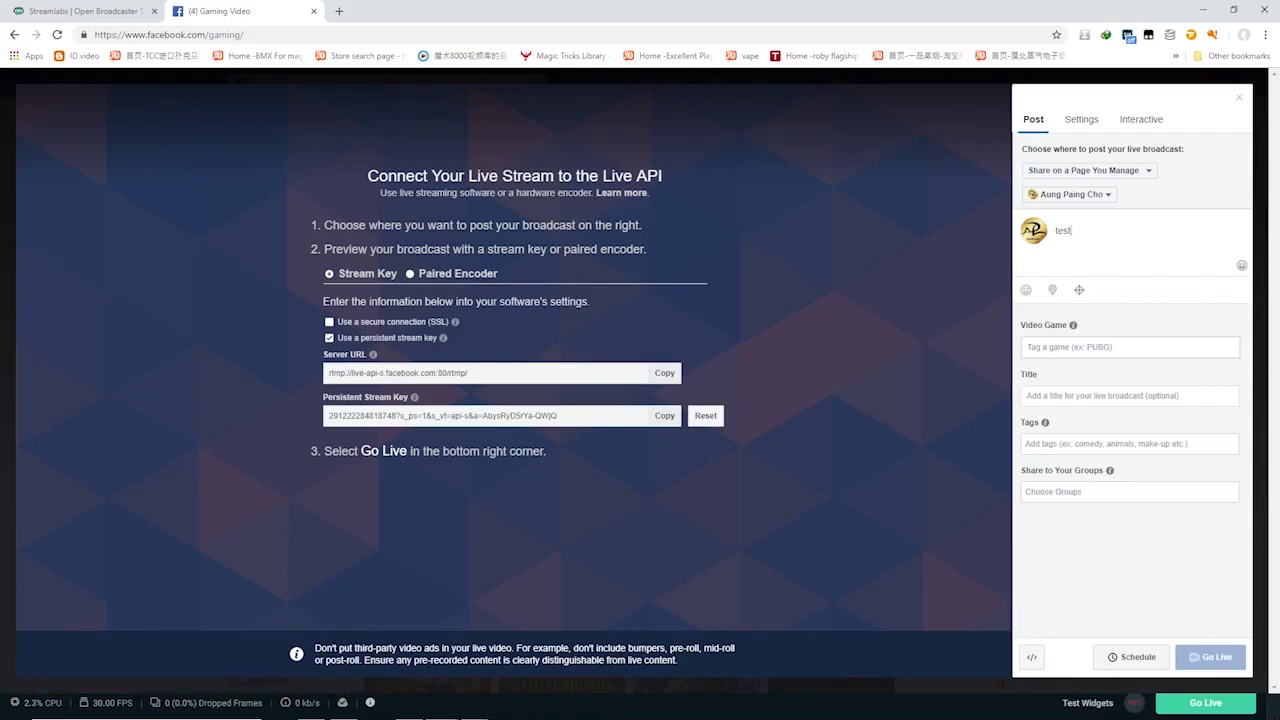
click(1095, 347)
text(pu)
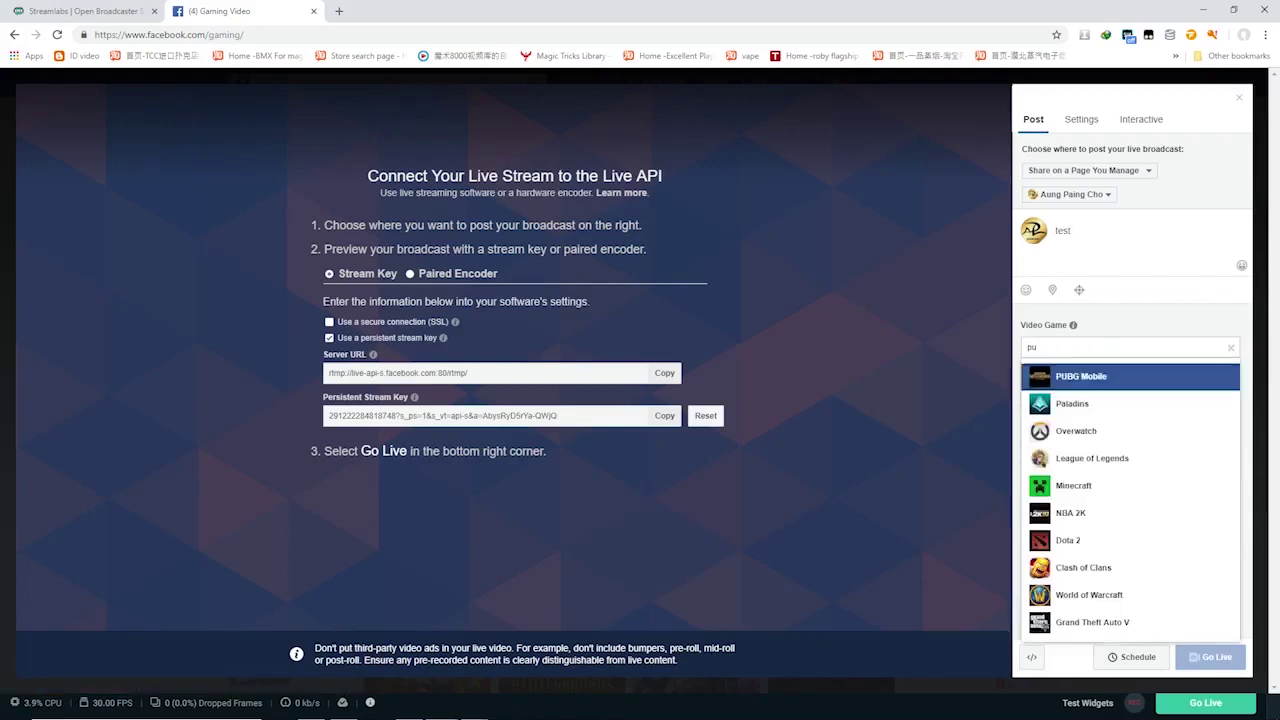
key(Return)
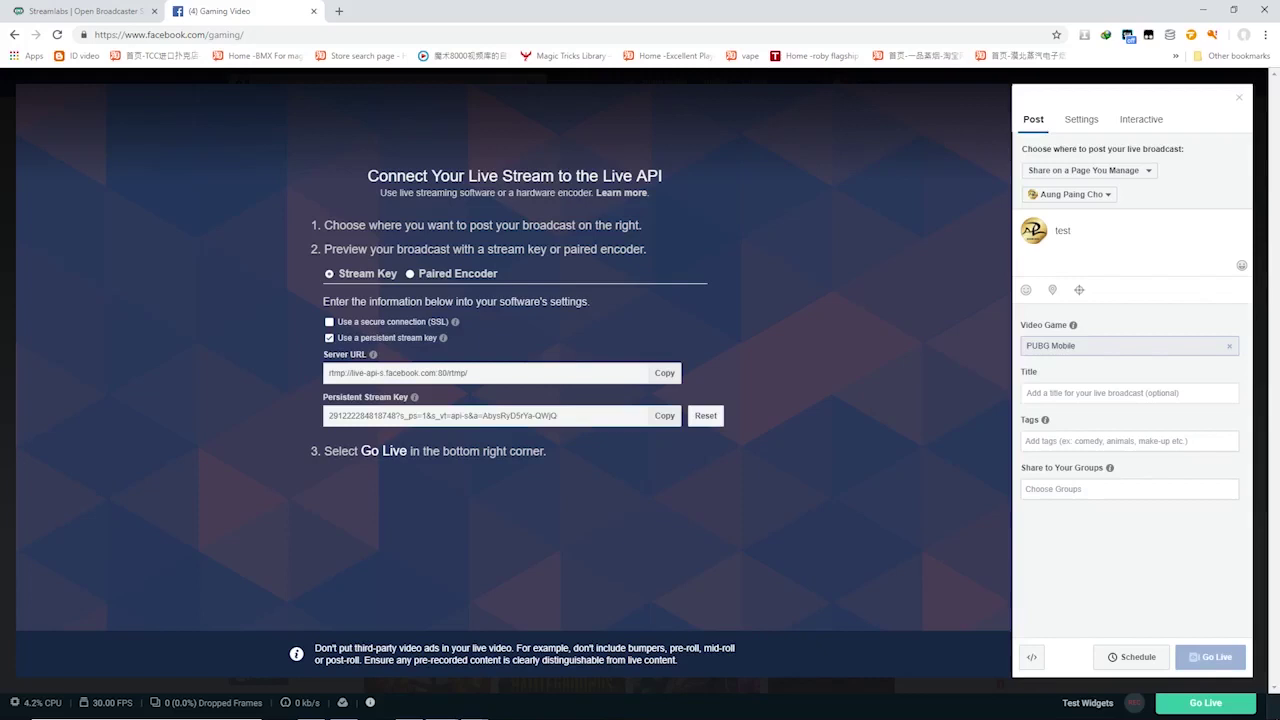
Step: Turn the persistent stream key option off and back on
drag(323, 397, 385, 397)
click(329, 338)
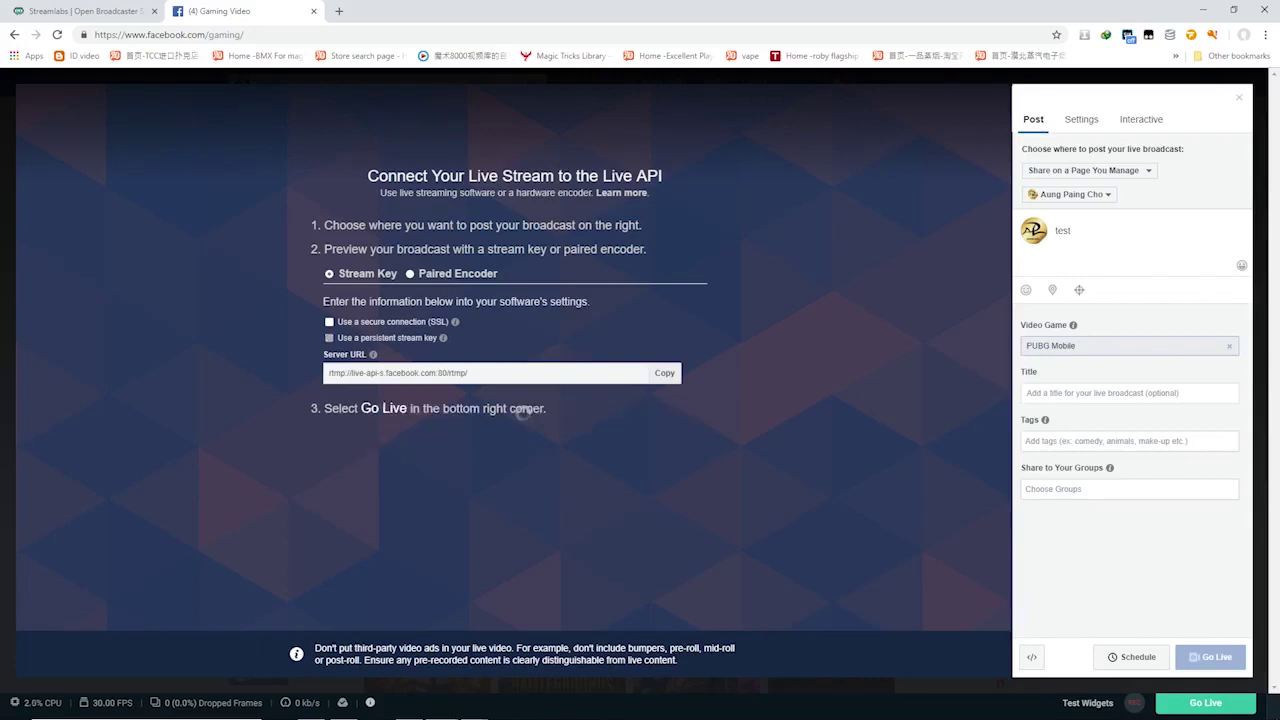
click(329, 337)
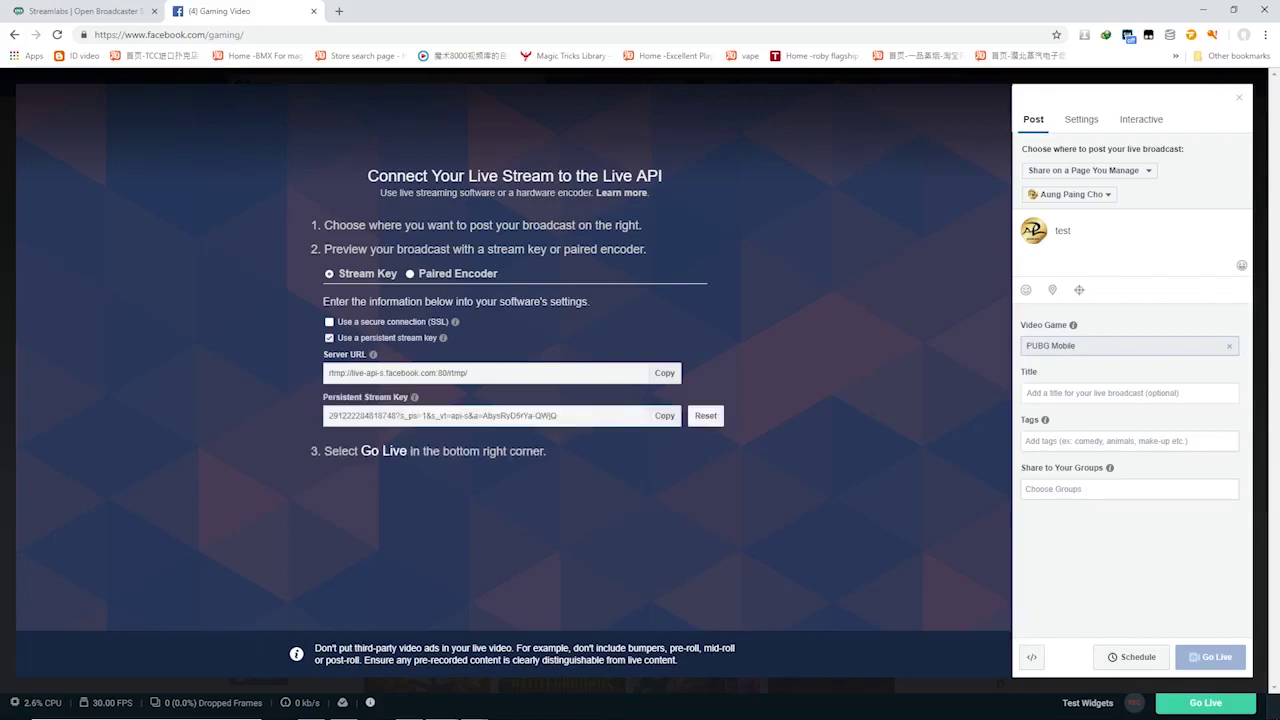
Step: Highlight Facebook's persistent stream key, then switch to the Streamlabs OBS stream settings and clear the existing stream key
drag(558, 416, 326, 416)
click(326, 416)
drag(558, 416, 326, 416)
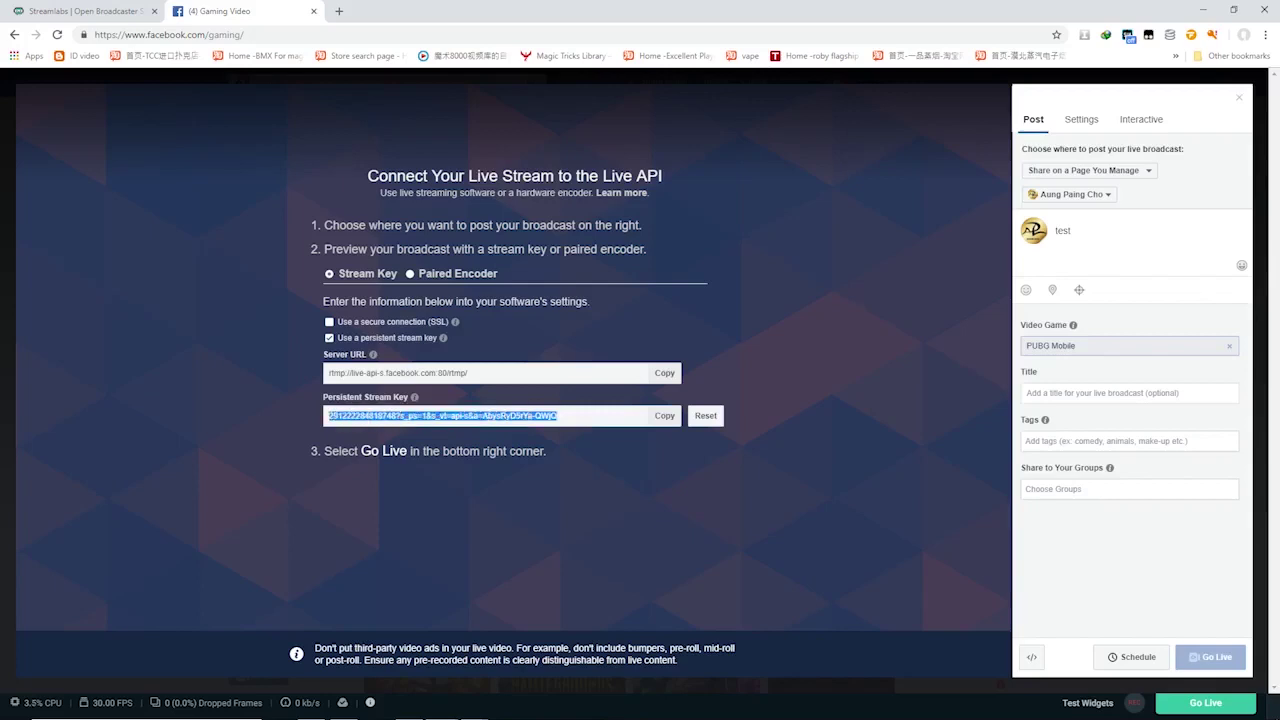
key(alt+Tab)
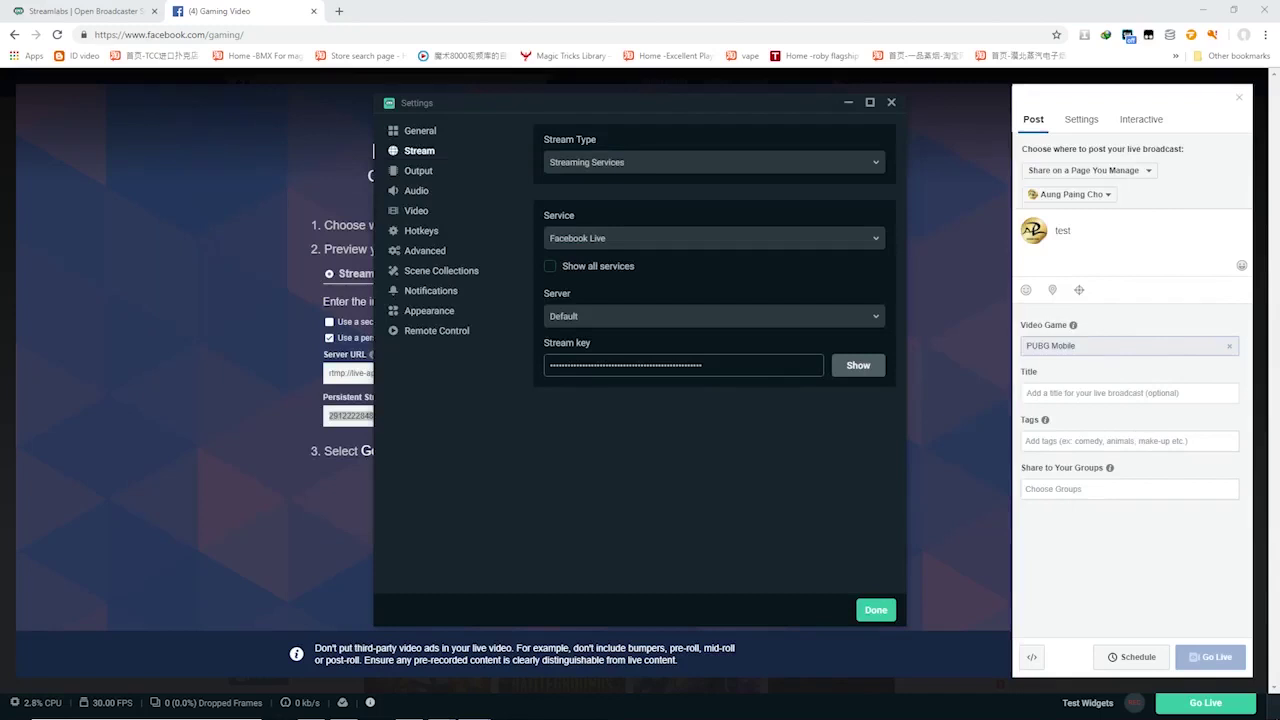
drag(705, 366, 548, 366)
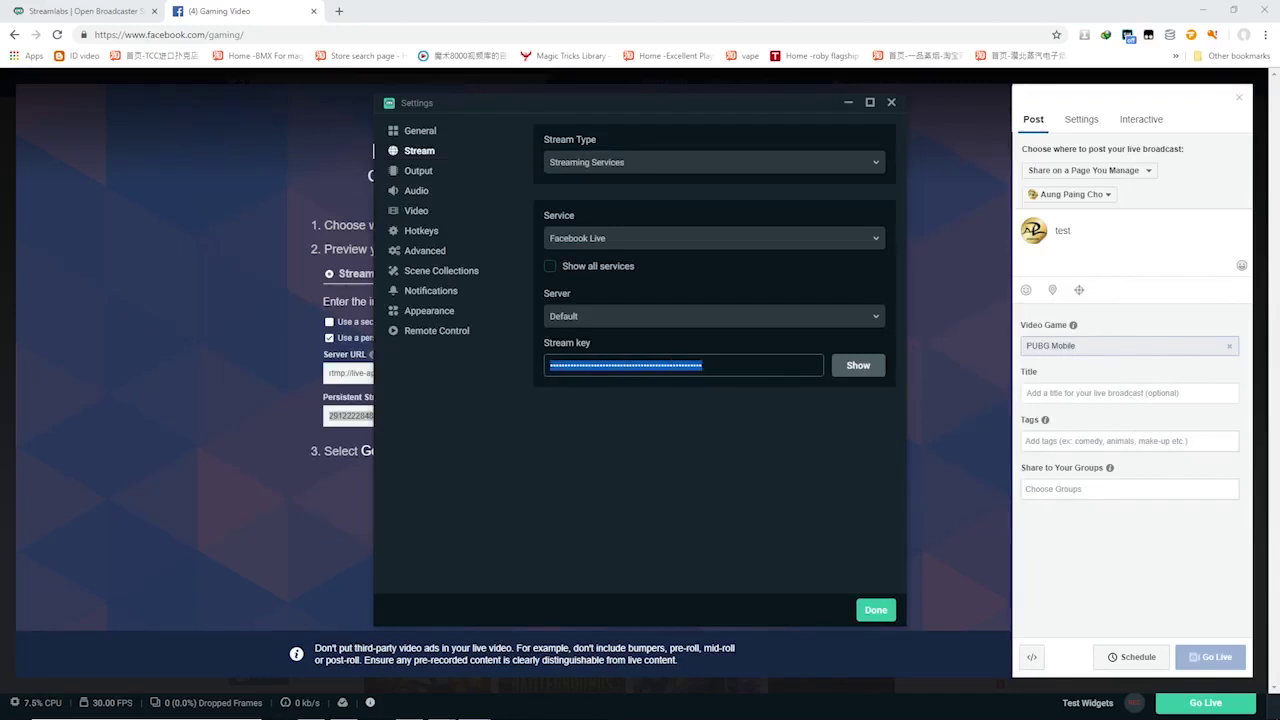
key(BackSpace)
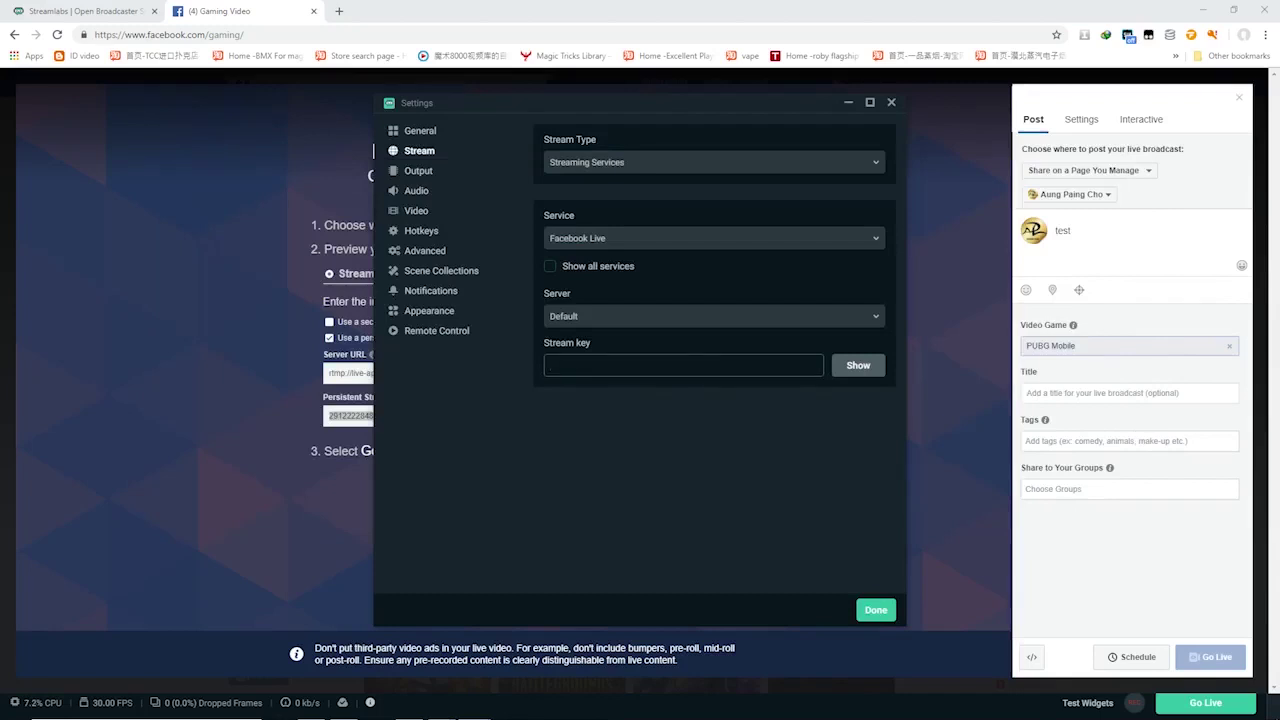
Step: Copy the persistent stream key from Facebook and paste it into the stream key field in Streamlabs OBS
key(alt+Tab)
click(663, 415)
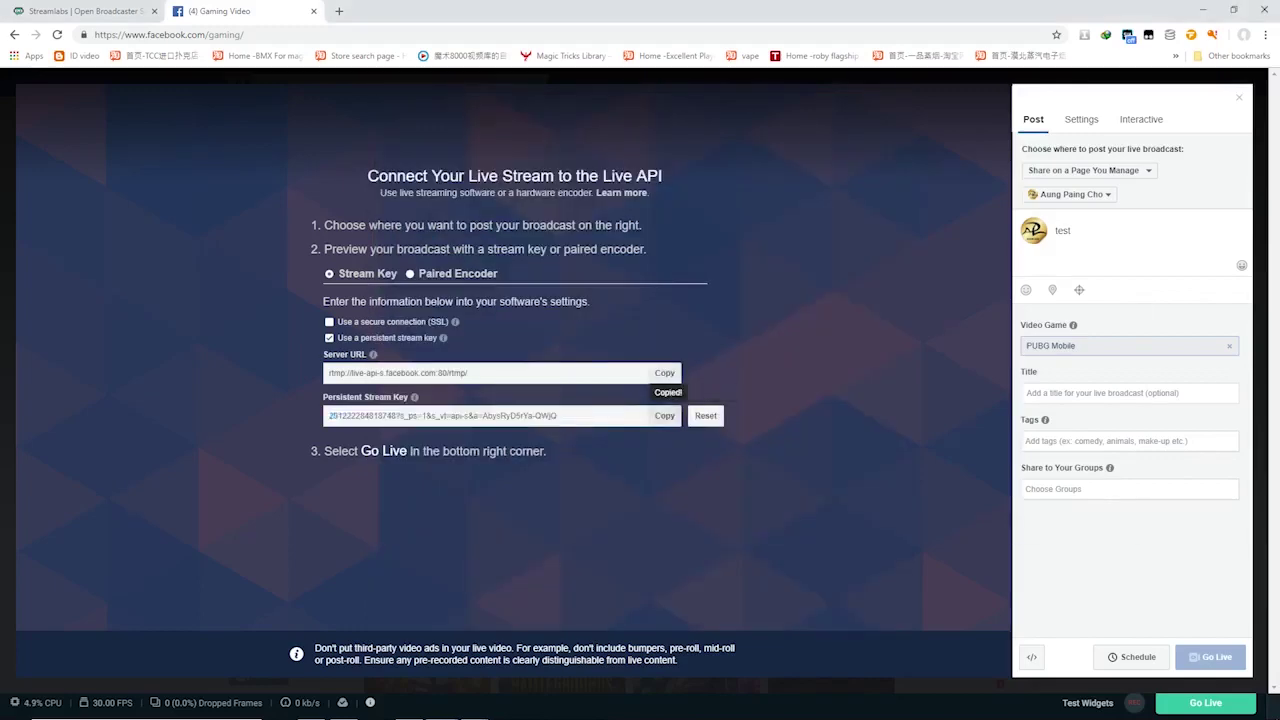
key(alt+Tab)
key(ctrl+v)
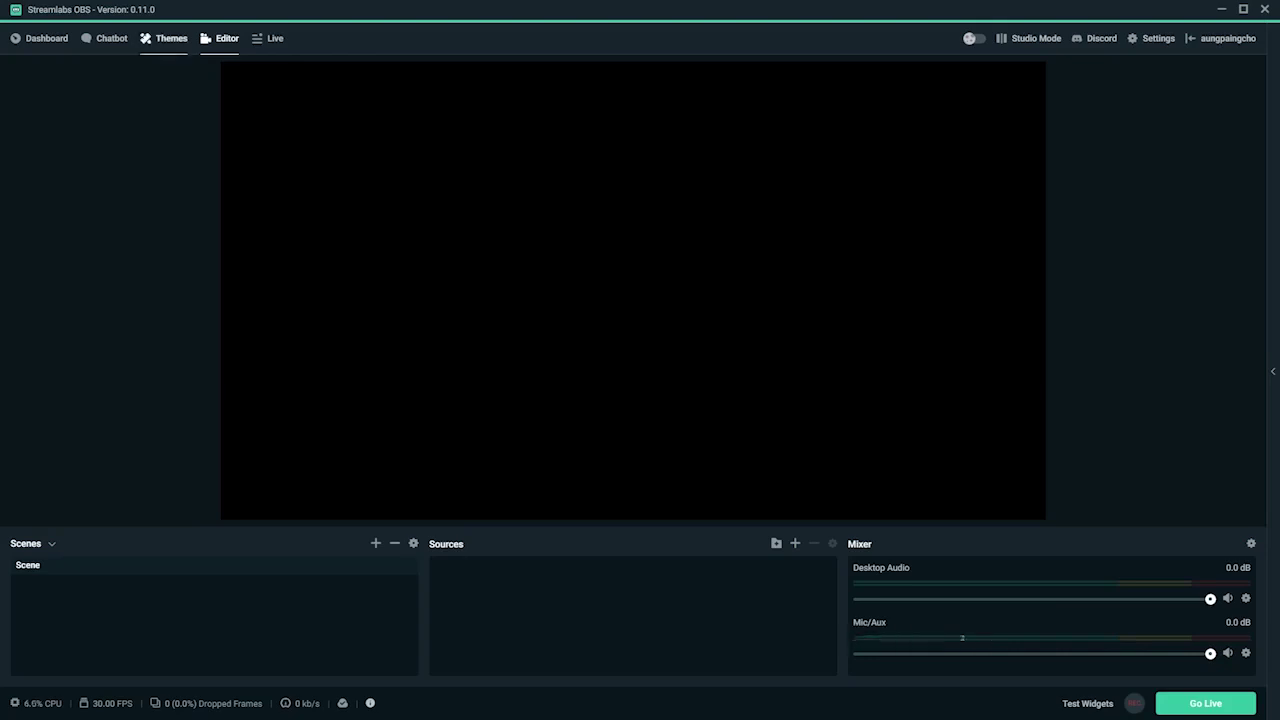
Step: Browse the scene themes and examine the Polygon theme's preview and included scenes
click(165, 38)
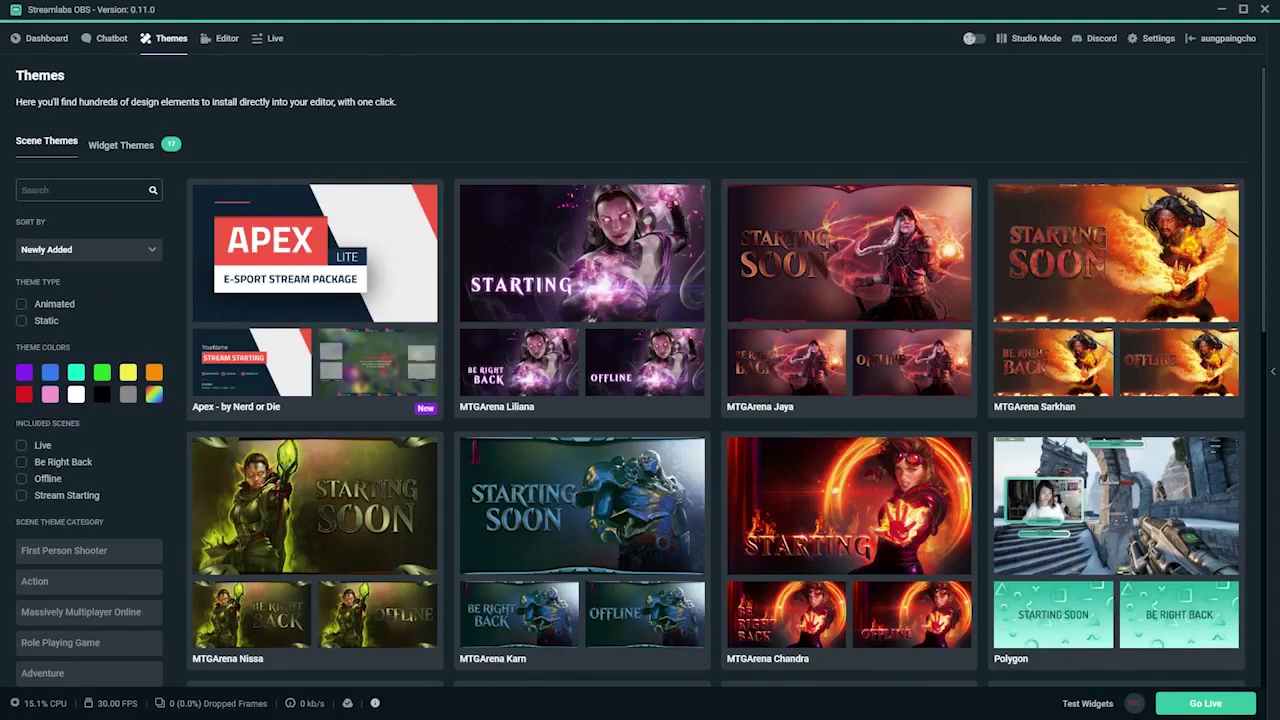
scroll(640, 377, down, 3)
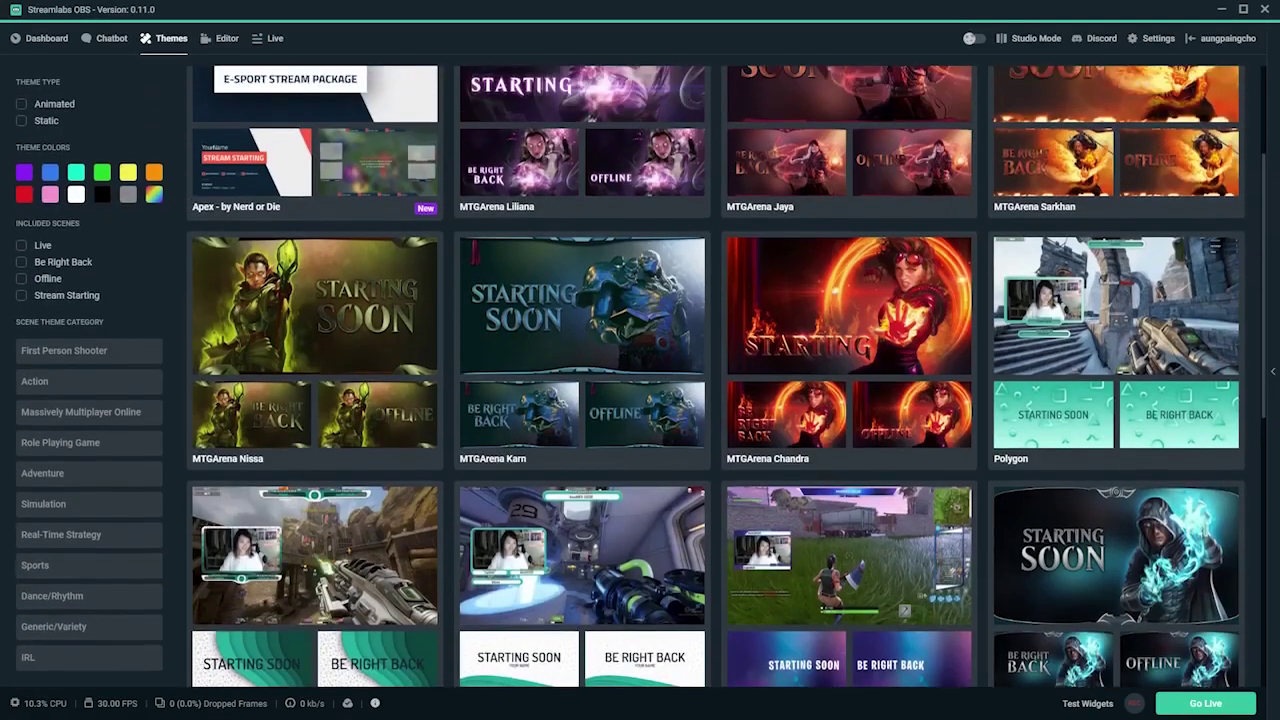
click(1116, 306)
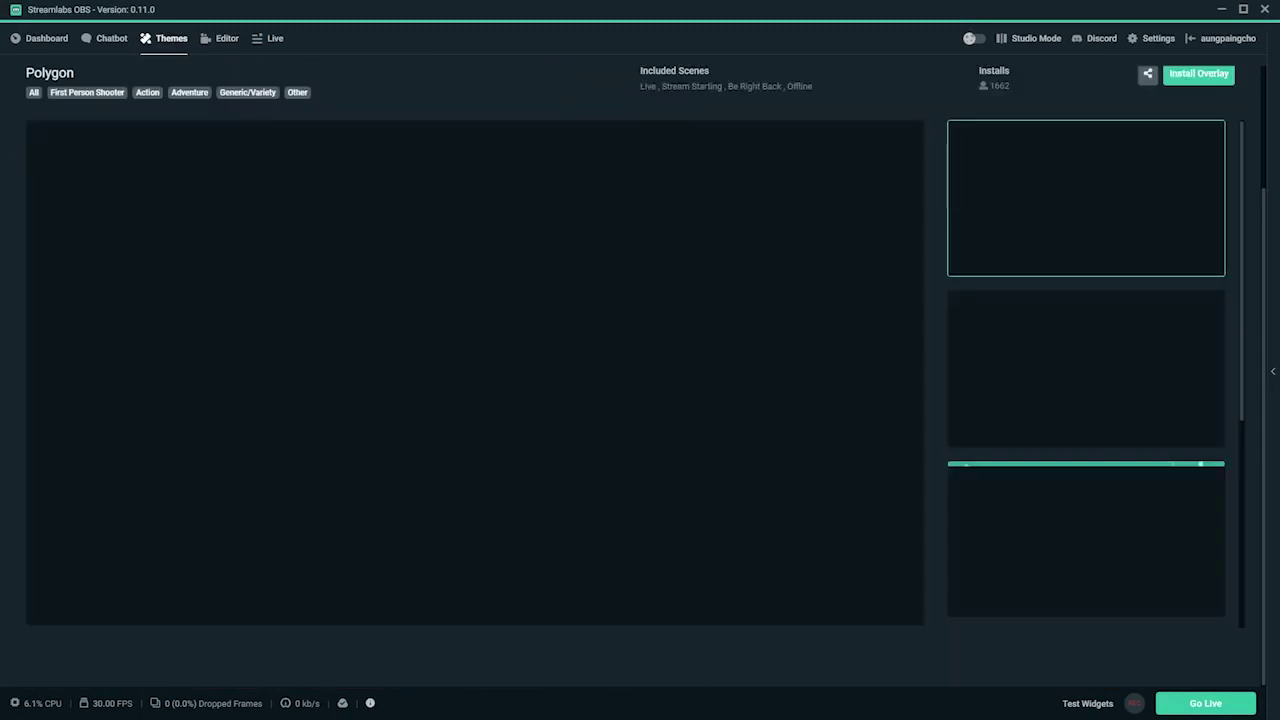
scroll(640, 377, down, 1)
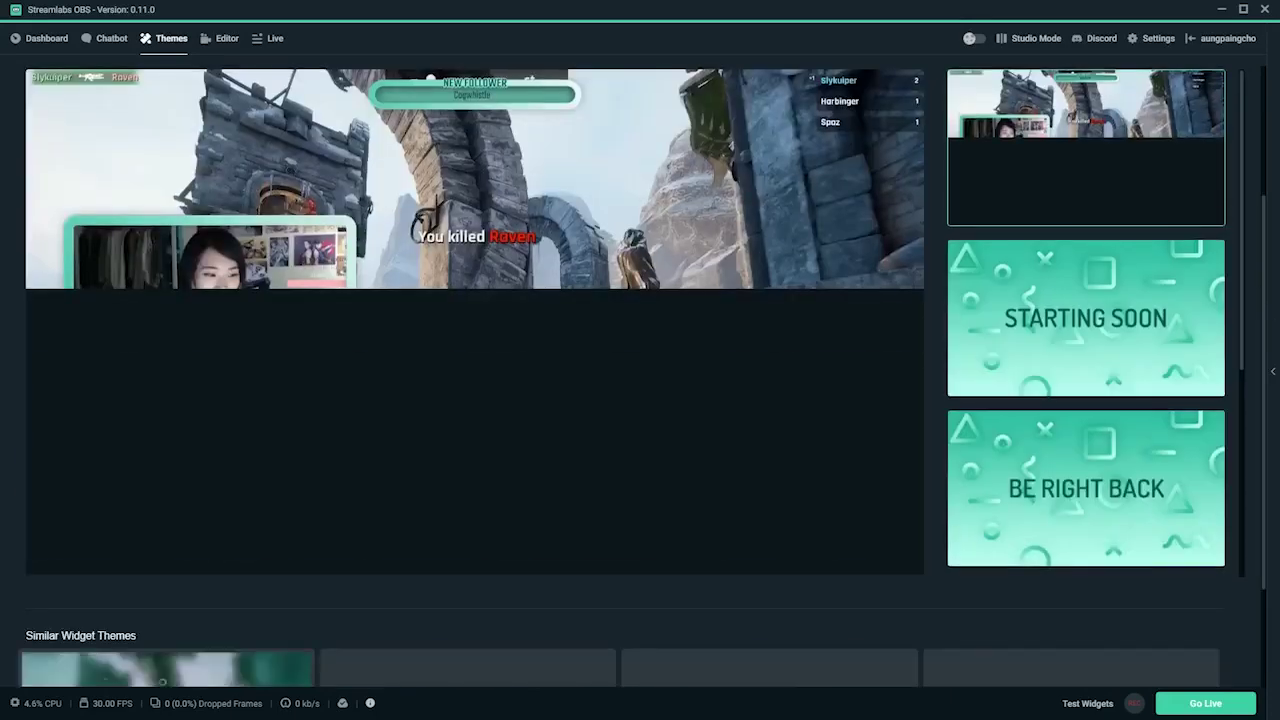
scroll(640, 377, up, 3)
scroll(640, 377, down, 1)
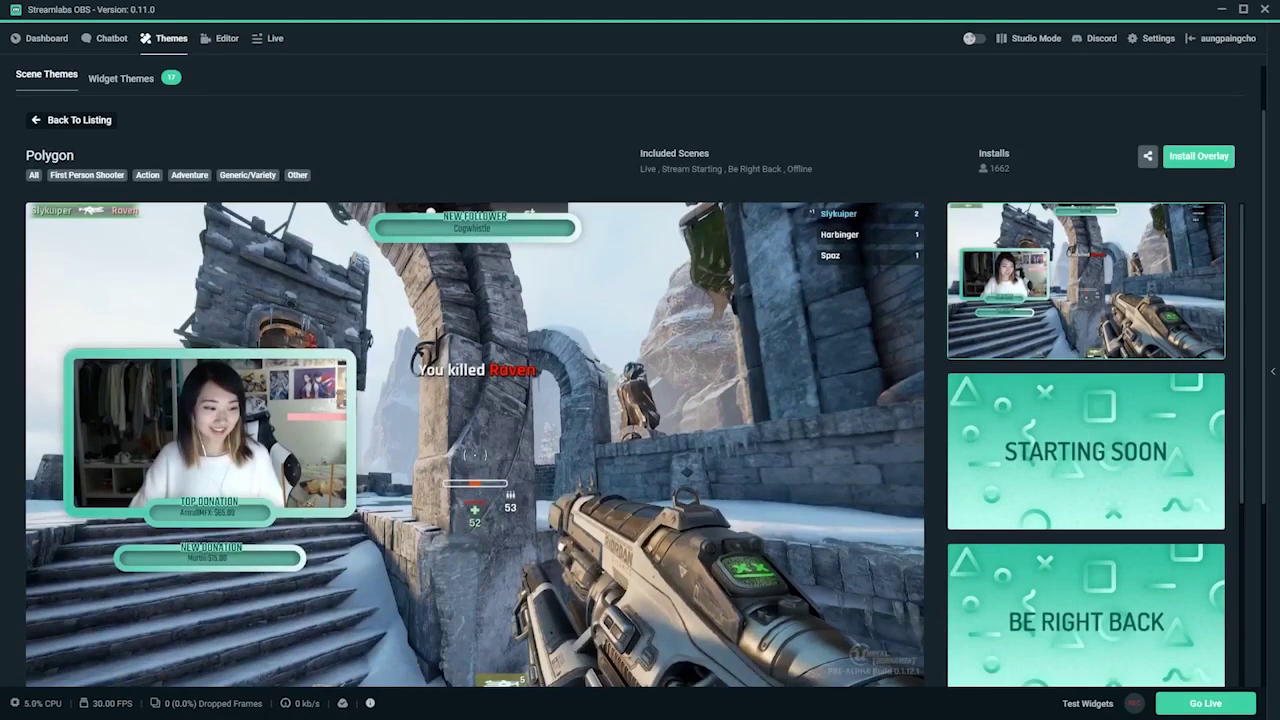
Step: Install the Polygon overlay and preview its Live Scene, Be Right Back, Ending Soon and Offline scenes, finishing on Live Scene
click(1198, 156)
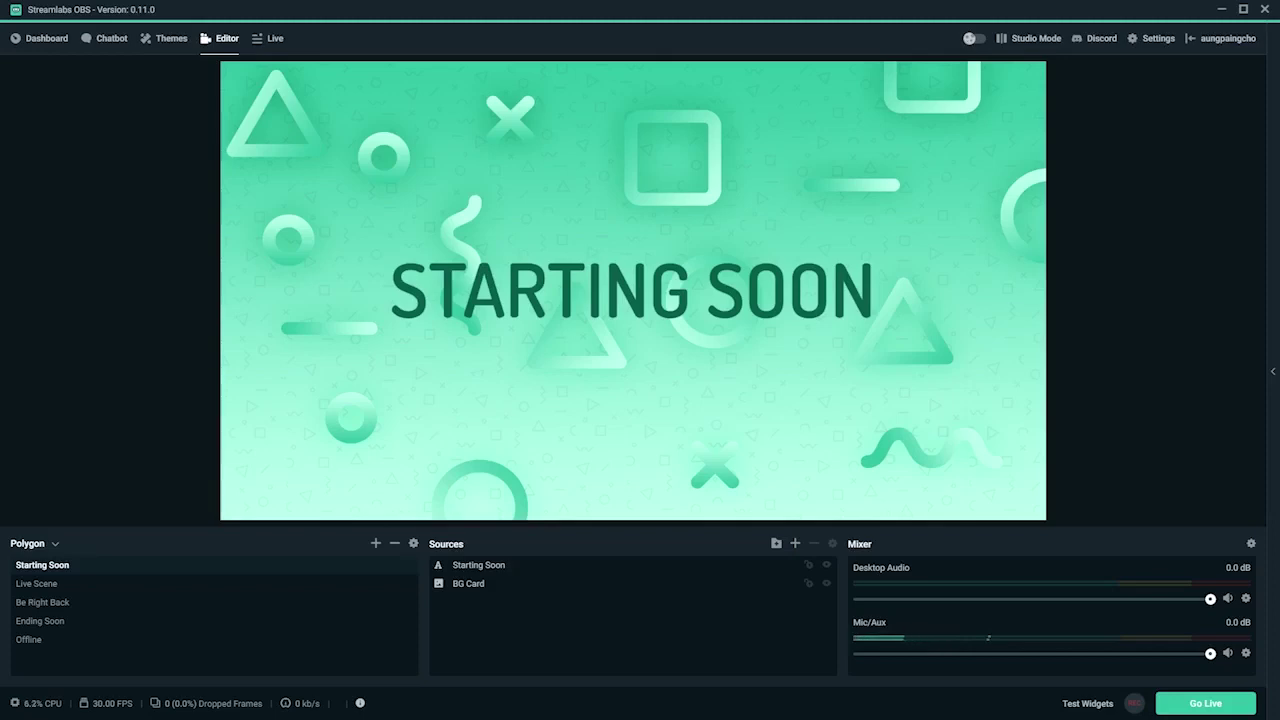
click(37, 584)
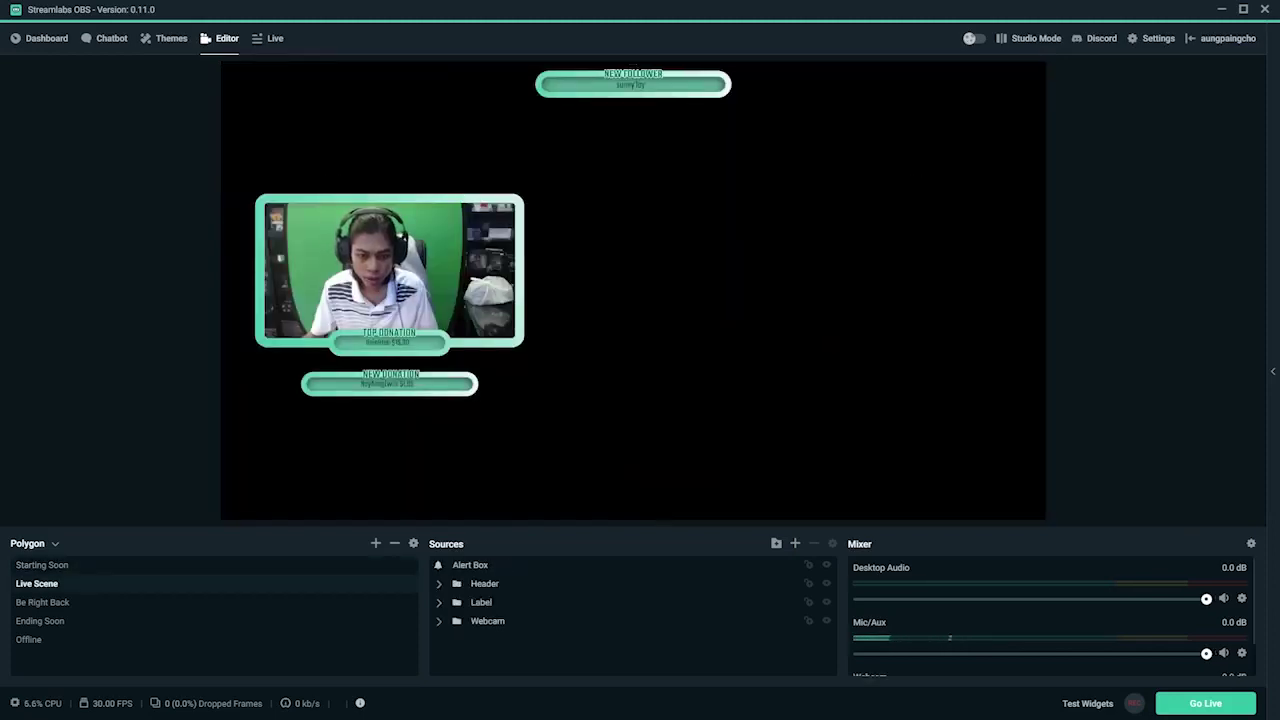
click(42, 602)
click(40, 621)
click(28, 640)
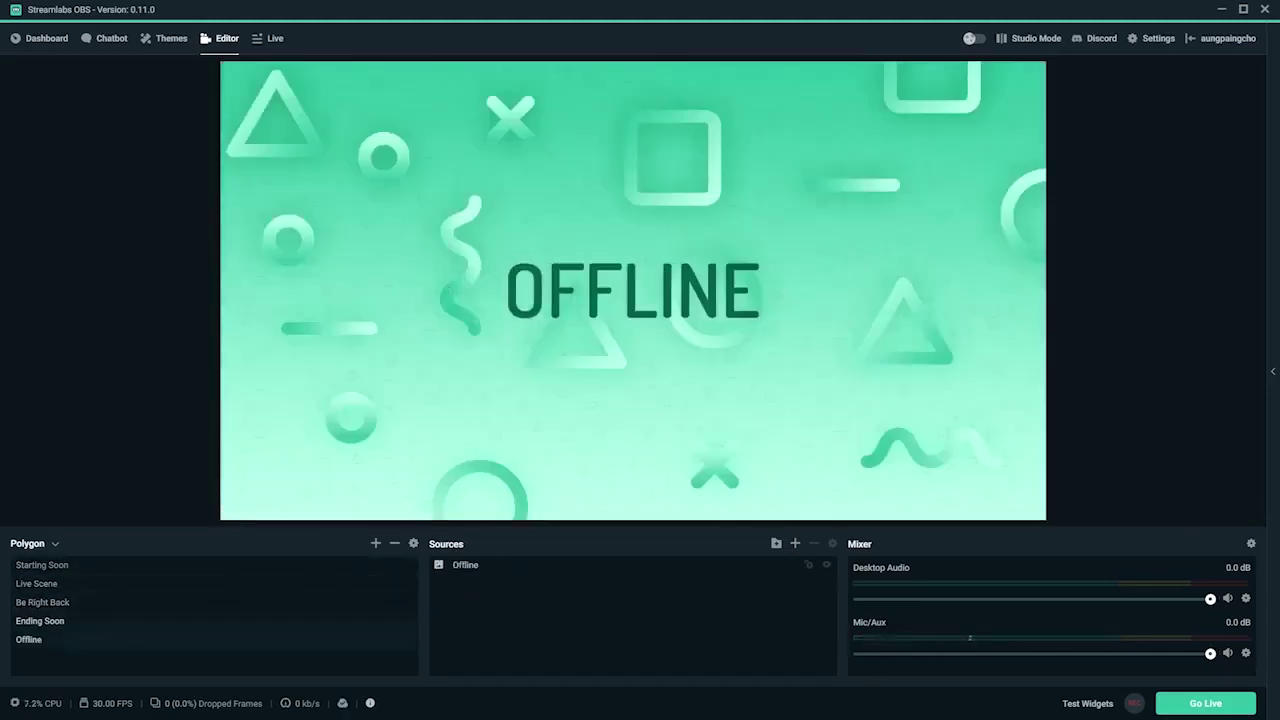
click(40, 621)
click(42, 602)
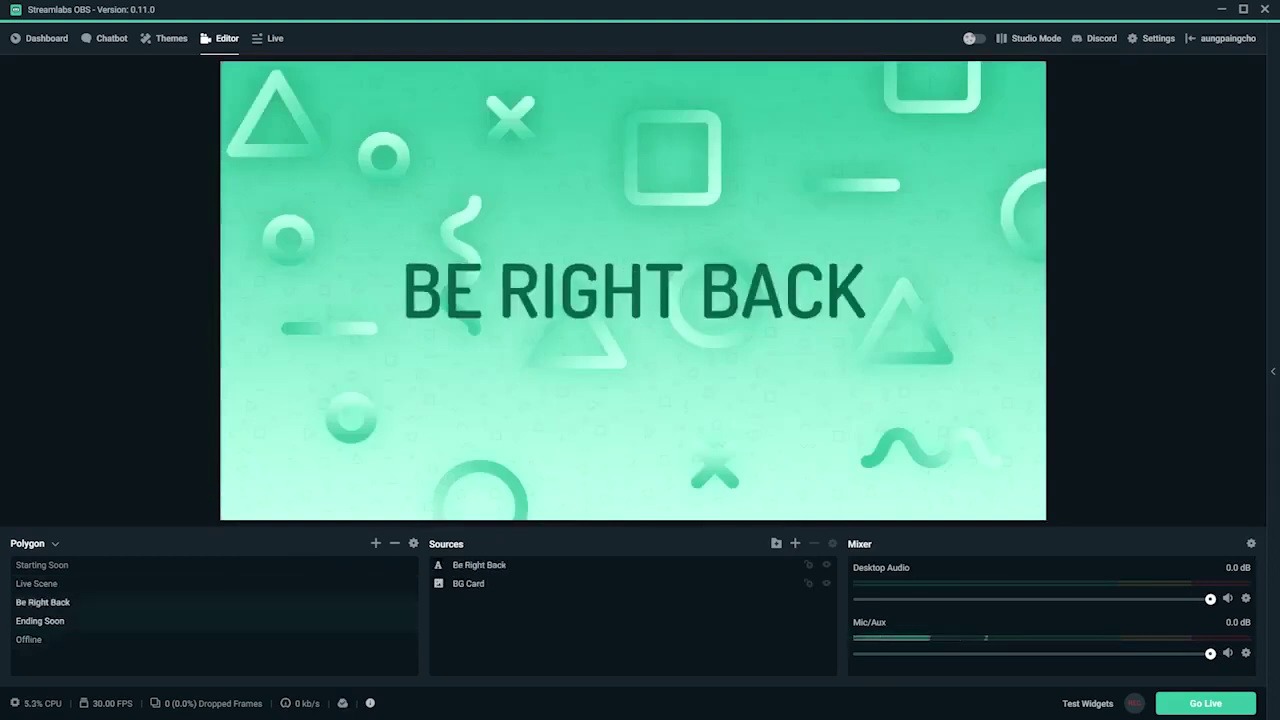
click(37, 584)
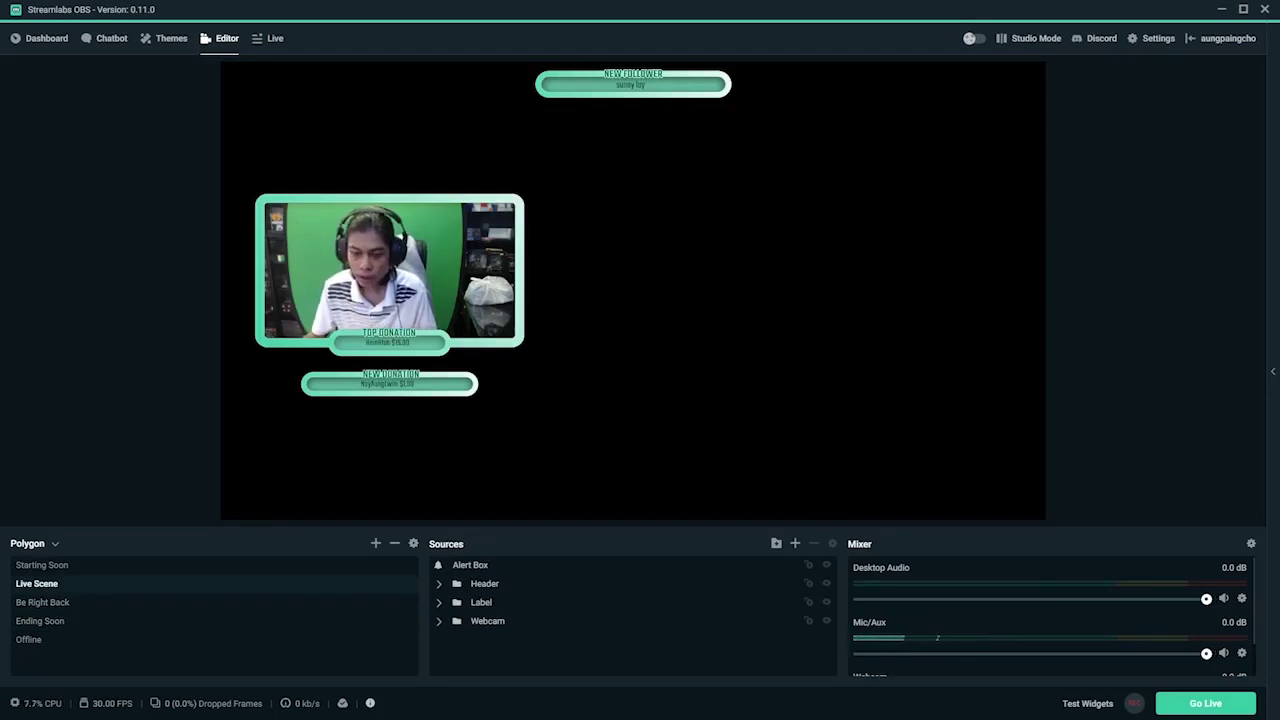
Step: Examine which parts of the Live Scene belong to the Webcam, Label and Header source folders
click(488, 621)
click(482, 602)
click(484, 584)
Step: Hide the Alert Box source and the Header and Label folders in the Live Scene
click(471, 565)
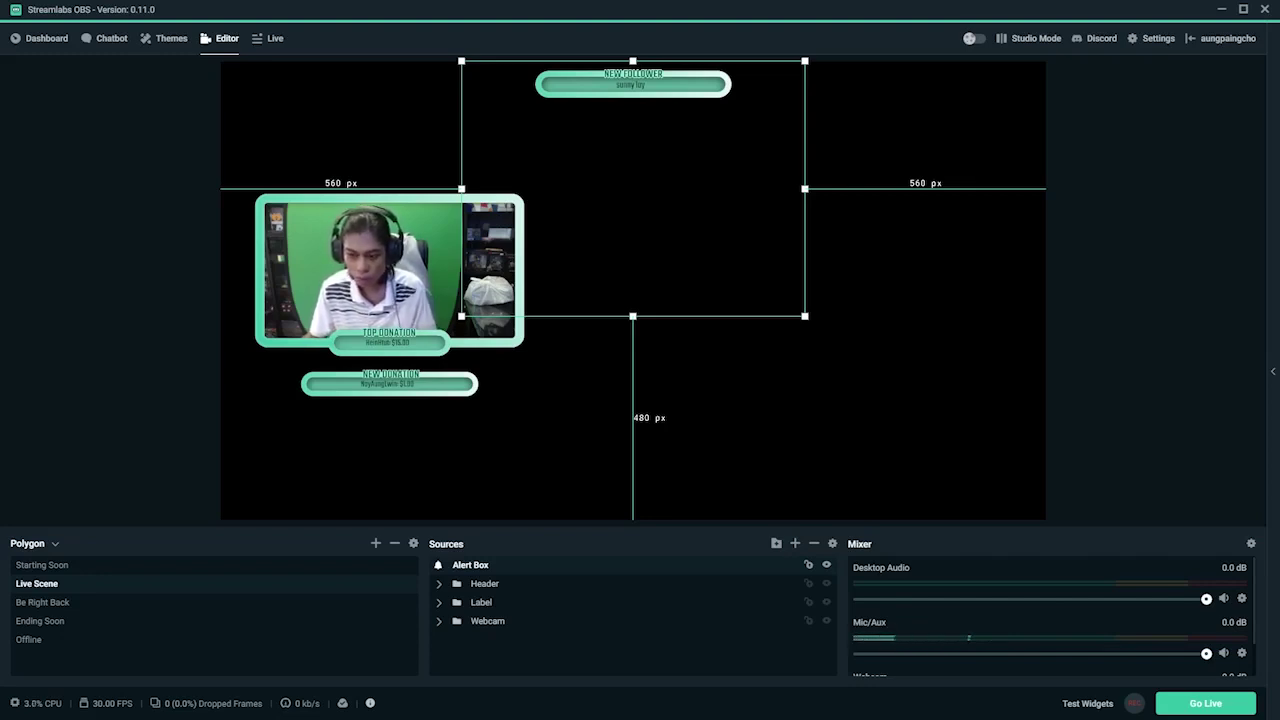
click(485, 584)
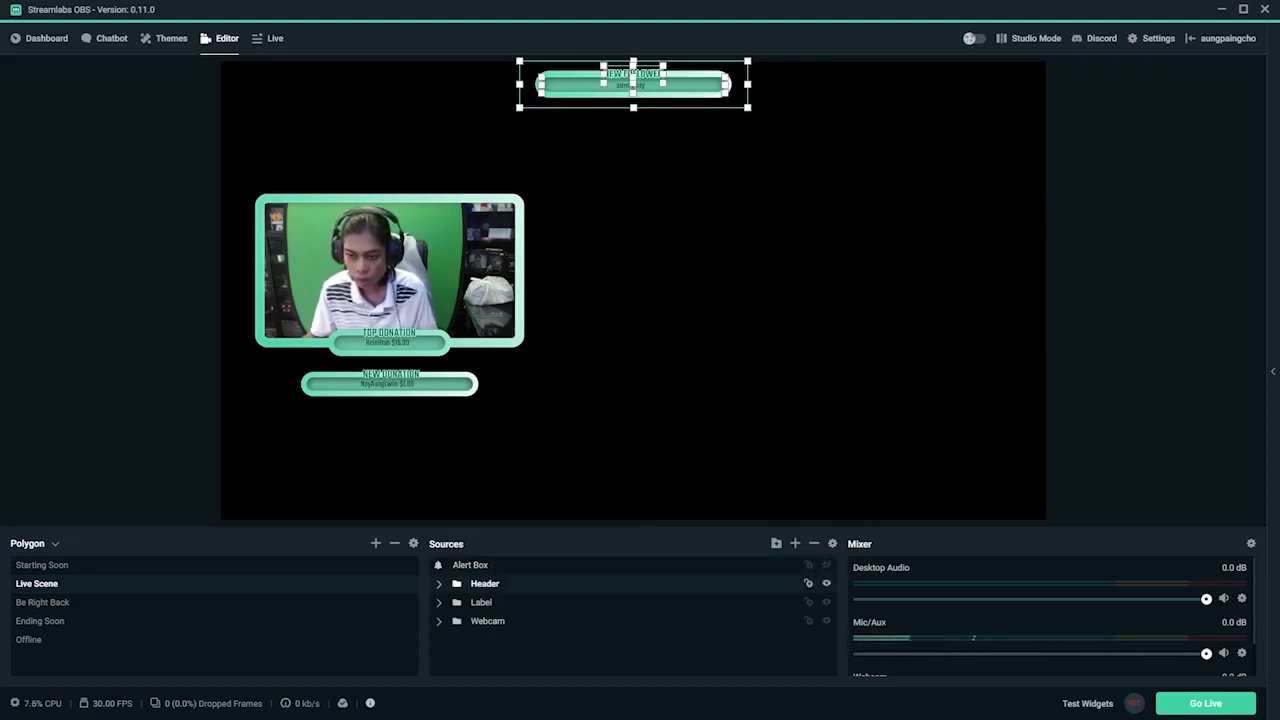
click(827, 584)
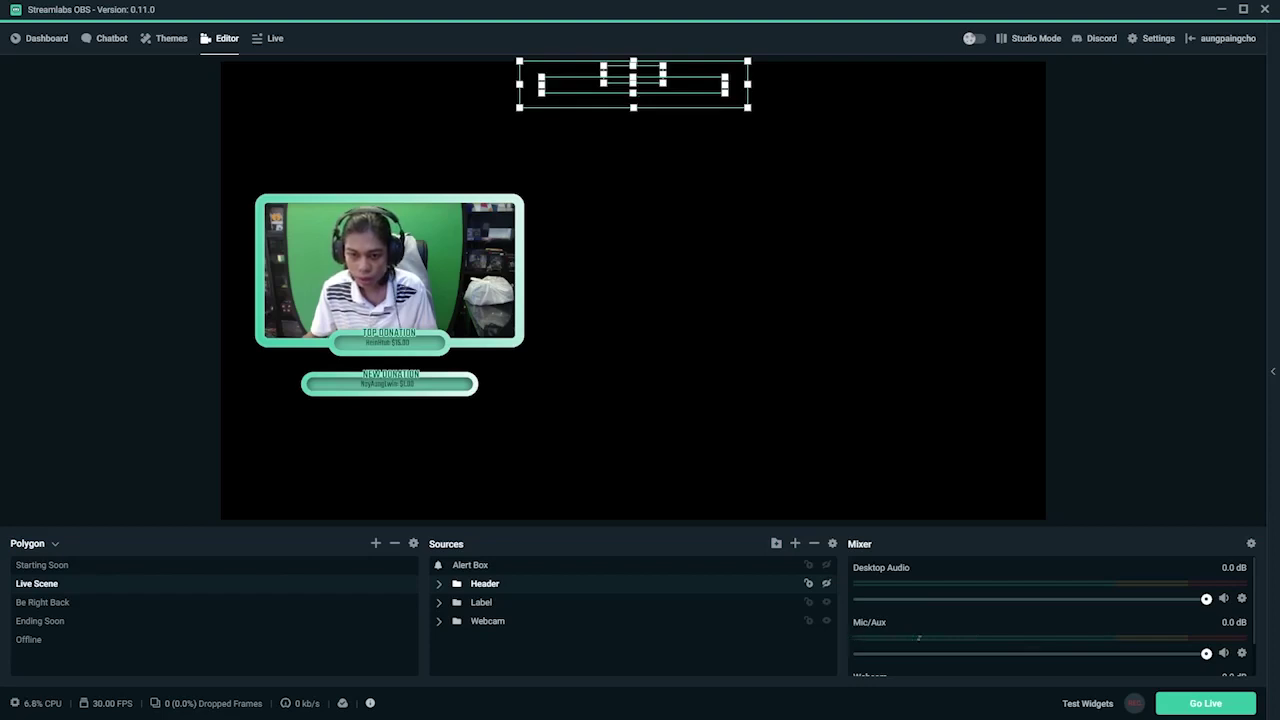
click(481, 602)
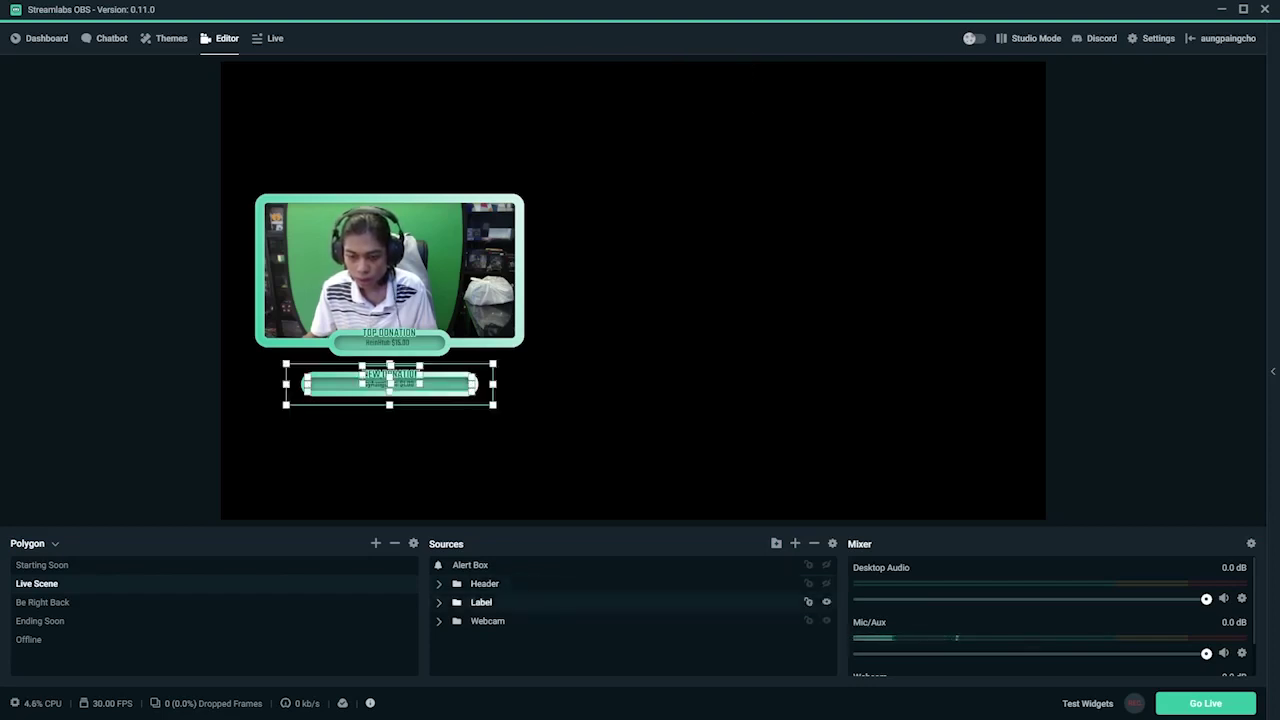
click(827, 602)
click(700, 400)
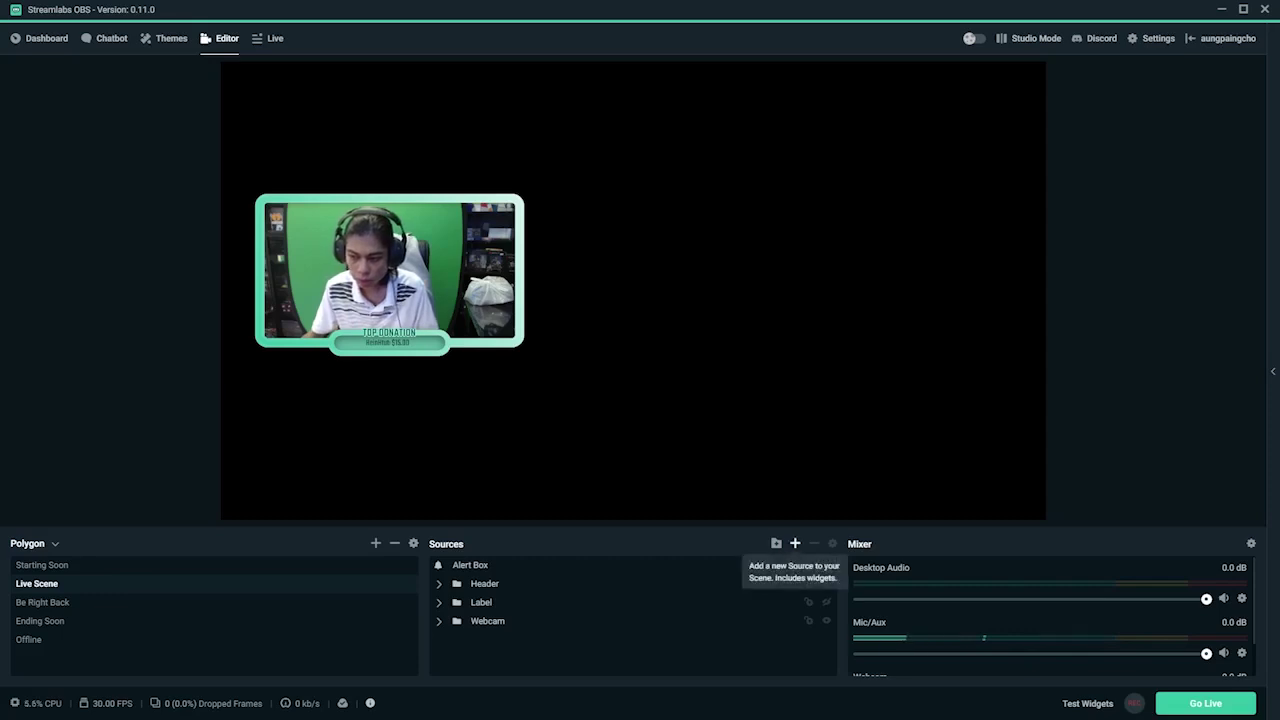
Step: Add a new Display Capture source to the Live Scene, keeping the name Display Capture
click(795, 543)
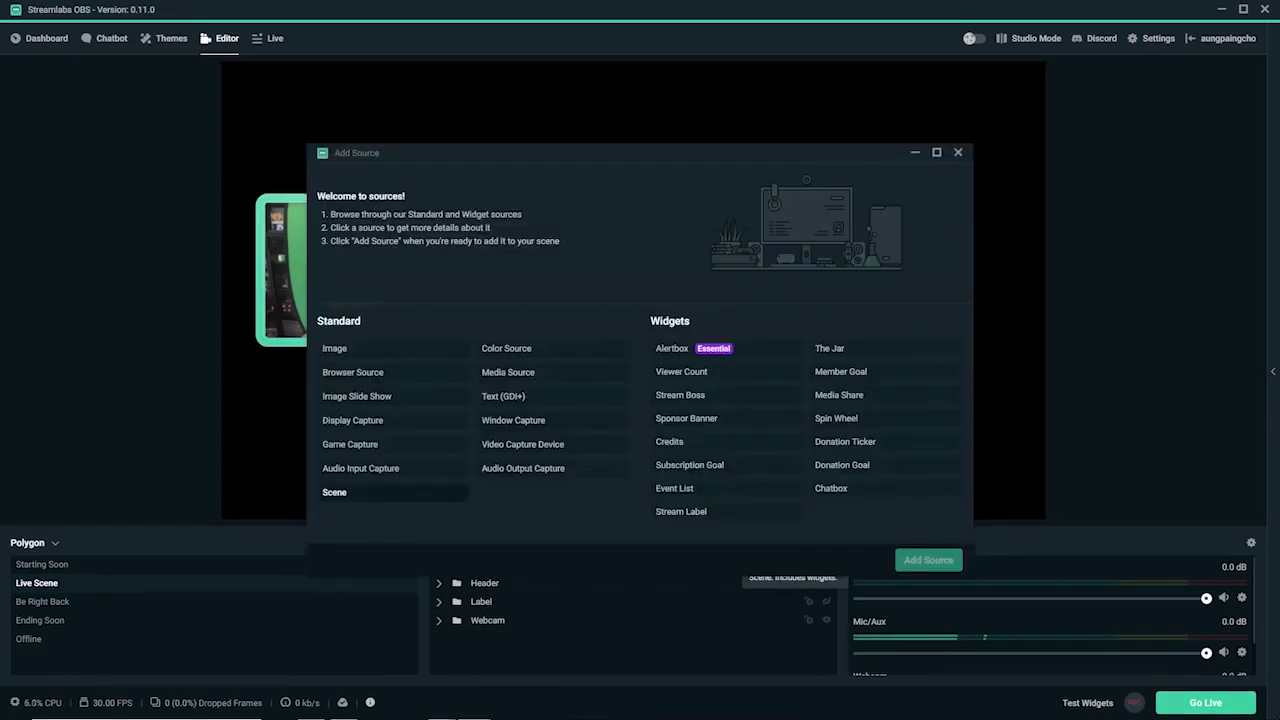
drag(677, 152, 990, 137)
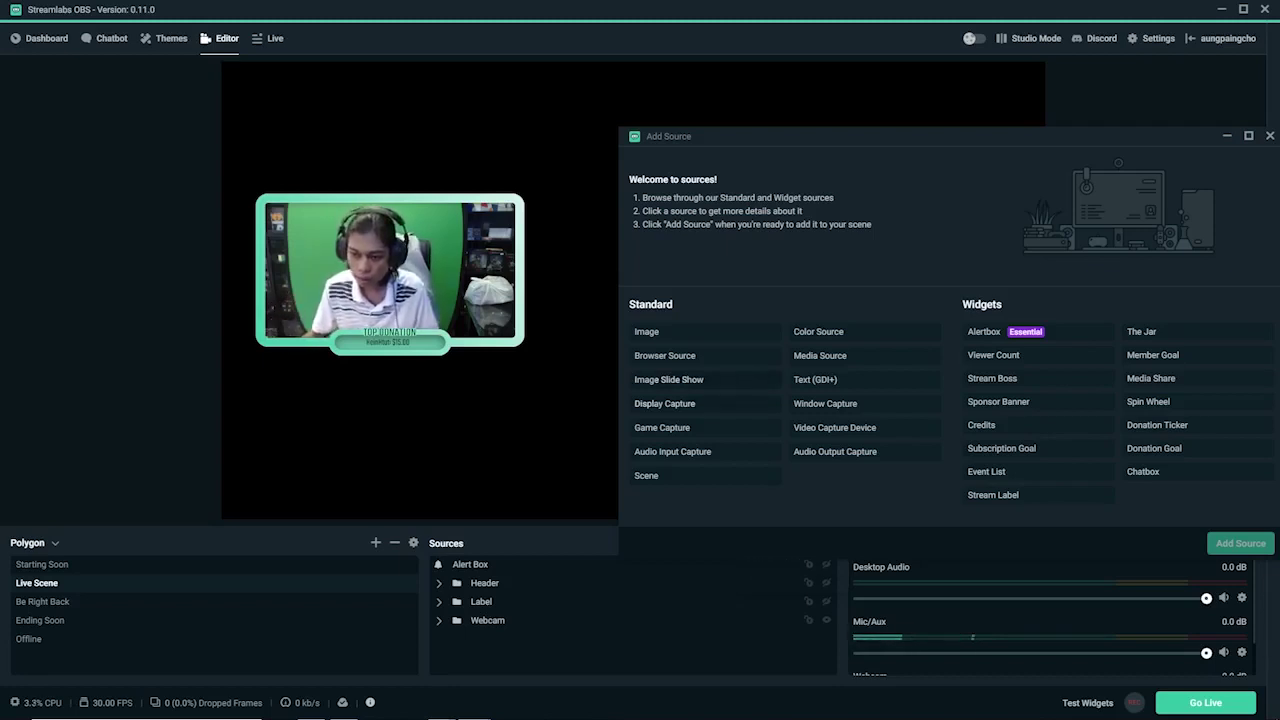
click(664, 403)
click(1240, 543)
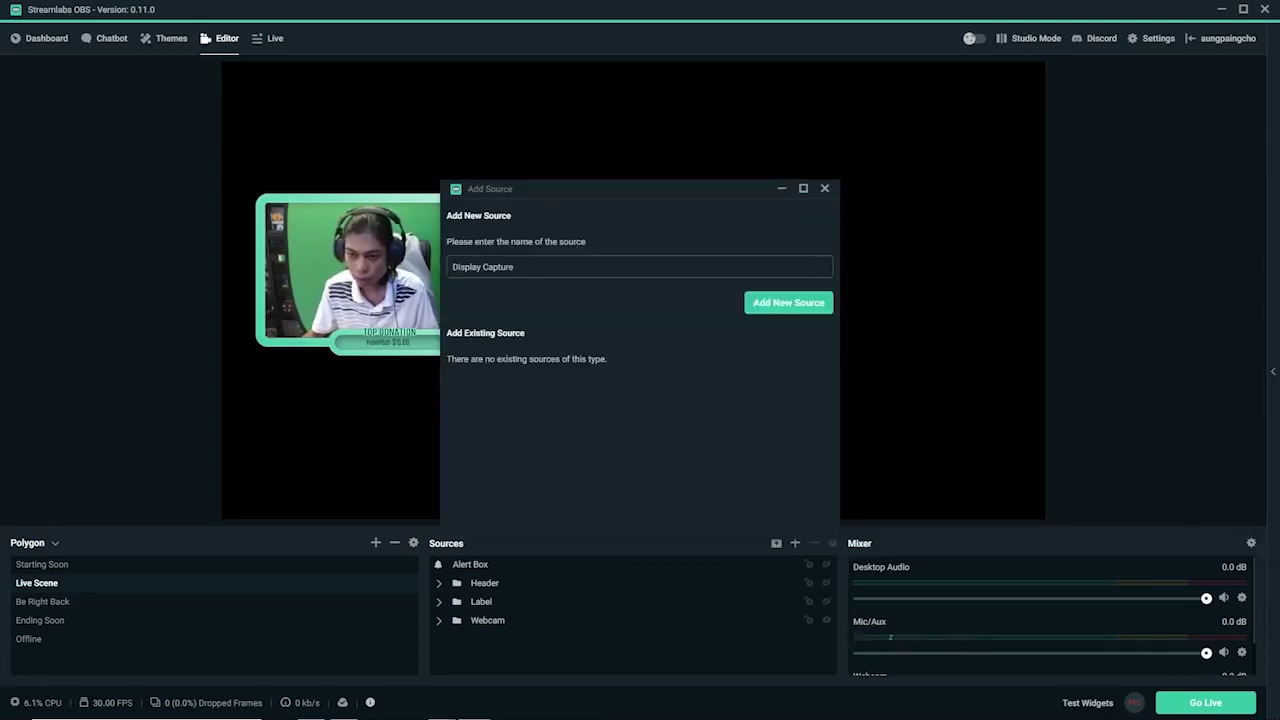
key(Return)
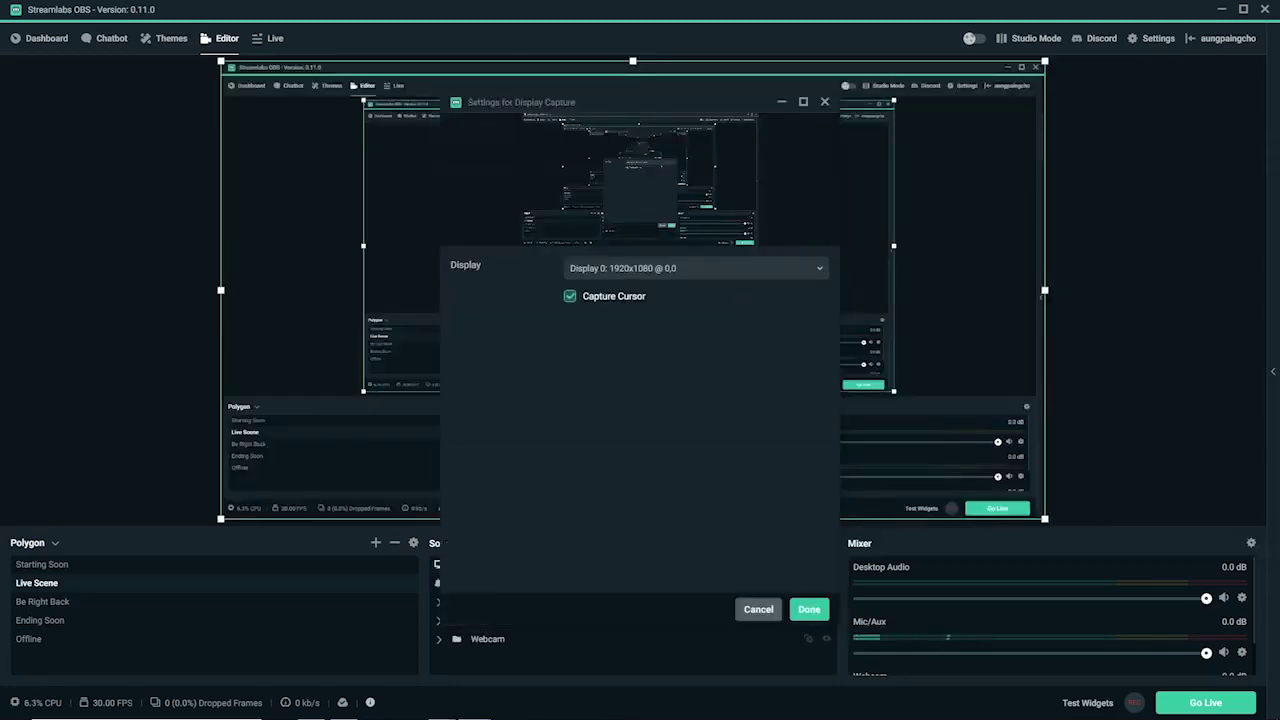
Step: Set the Display Capture to Display 0: 1920x1080 @ 0,0 and move it below the Webcam folder in the source order
click(674, 270)
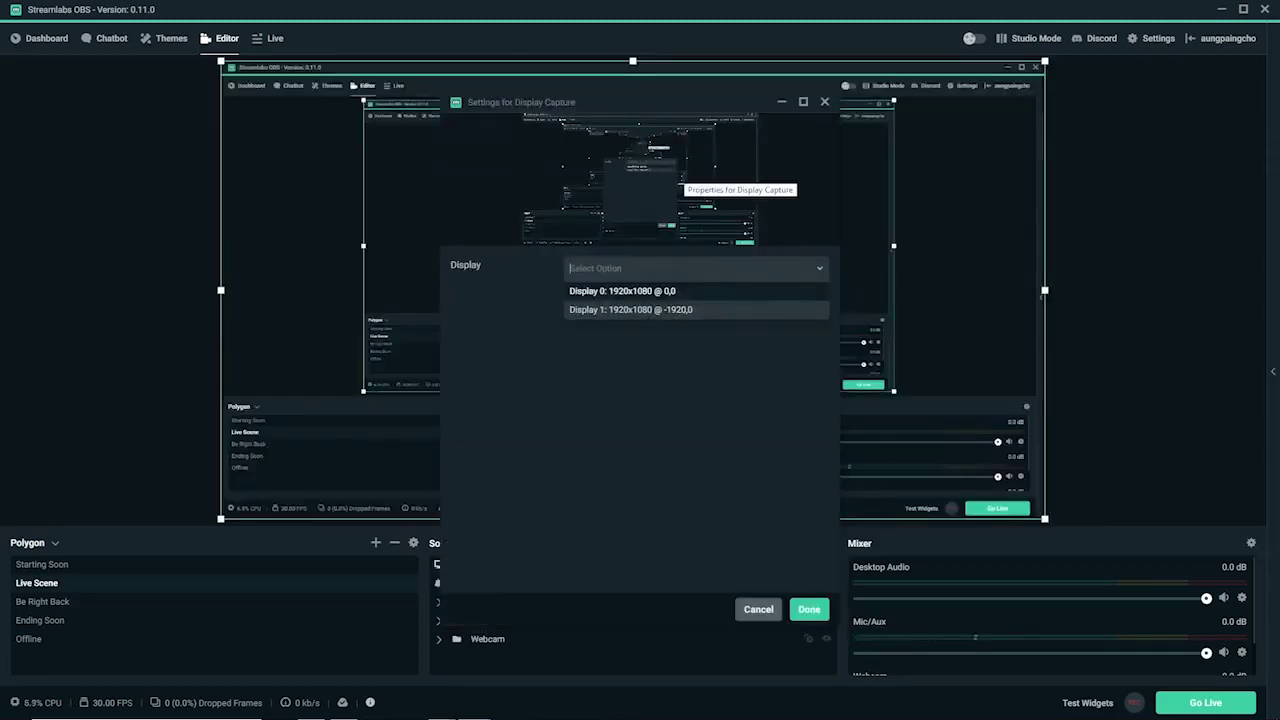
drag(650, 101, 872, 99)
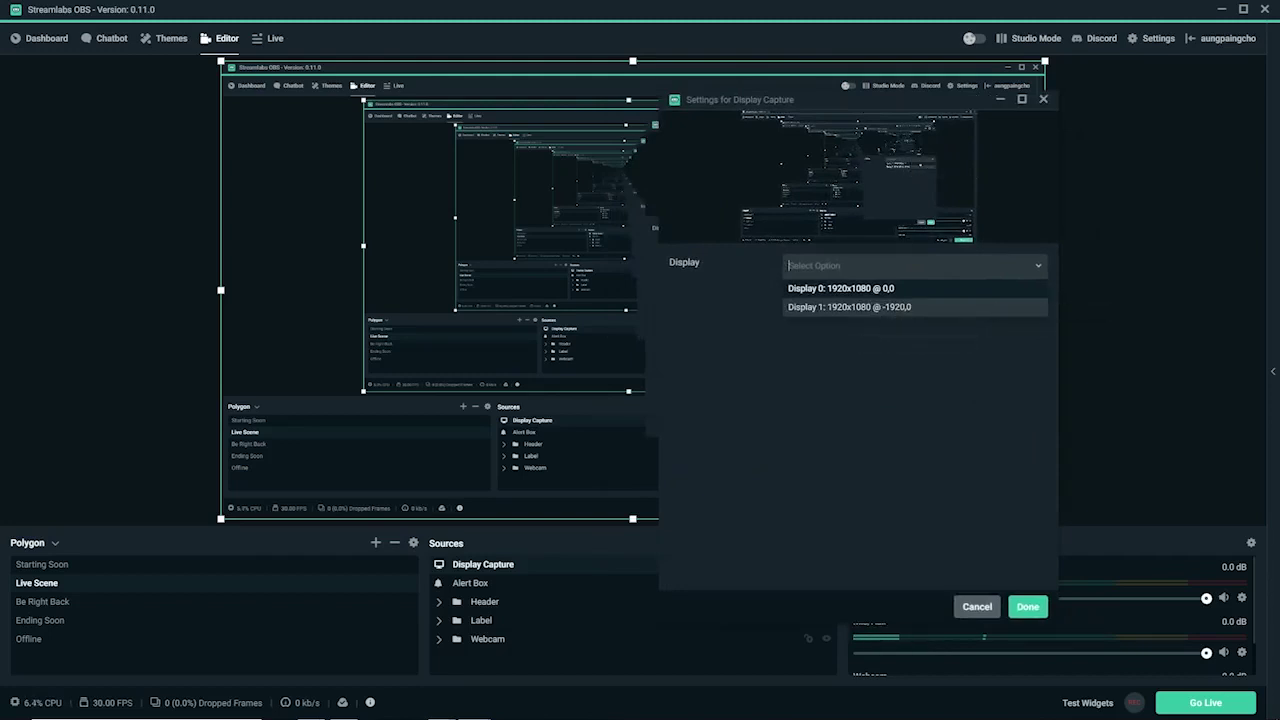
click(834, 289)
click(872, 268)
click(869, 288)
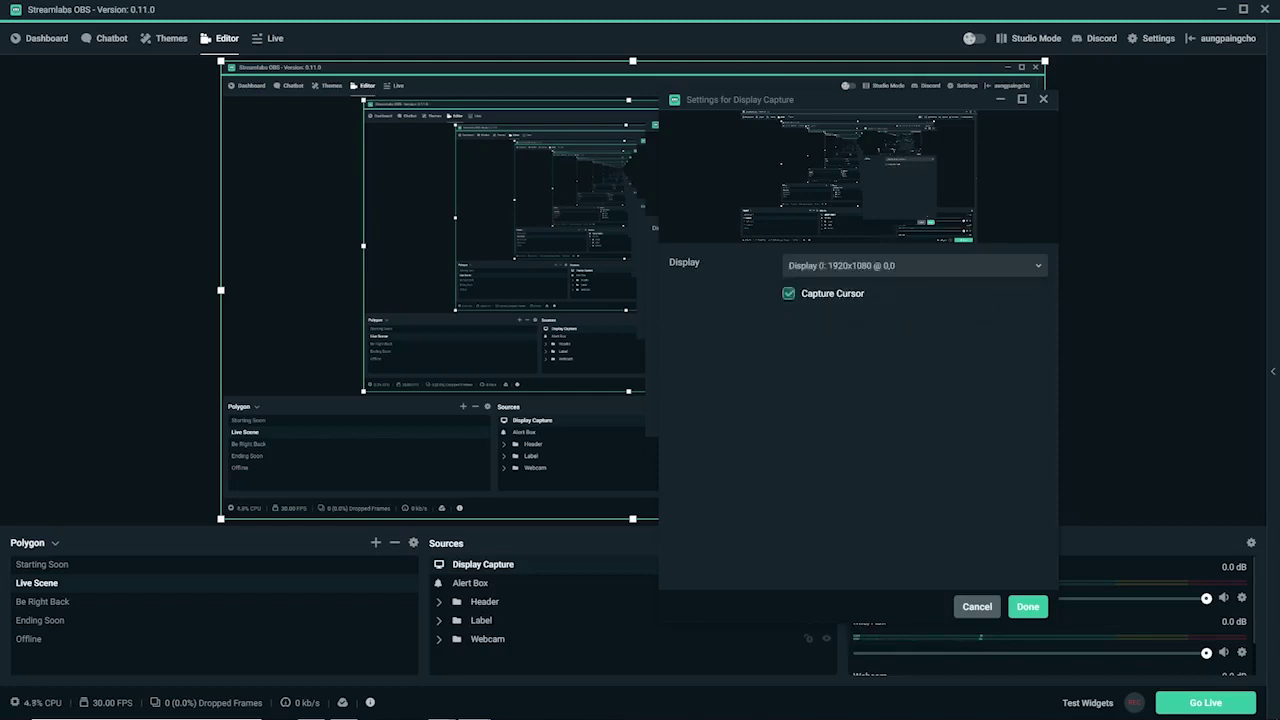
click(1021, 608)
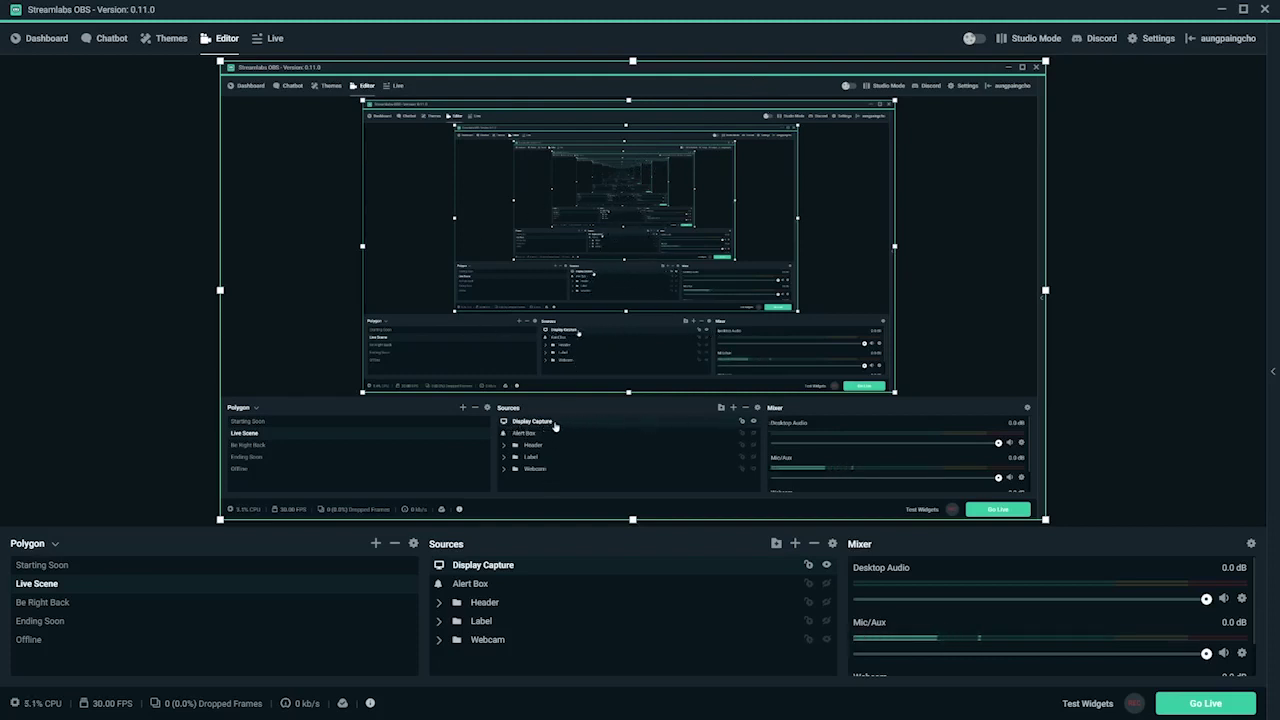
drag(530, 569, 580, 645)
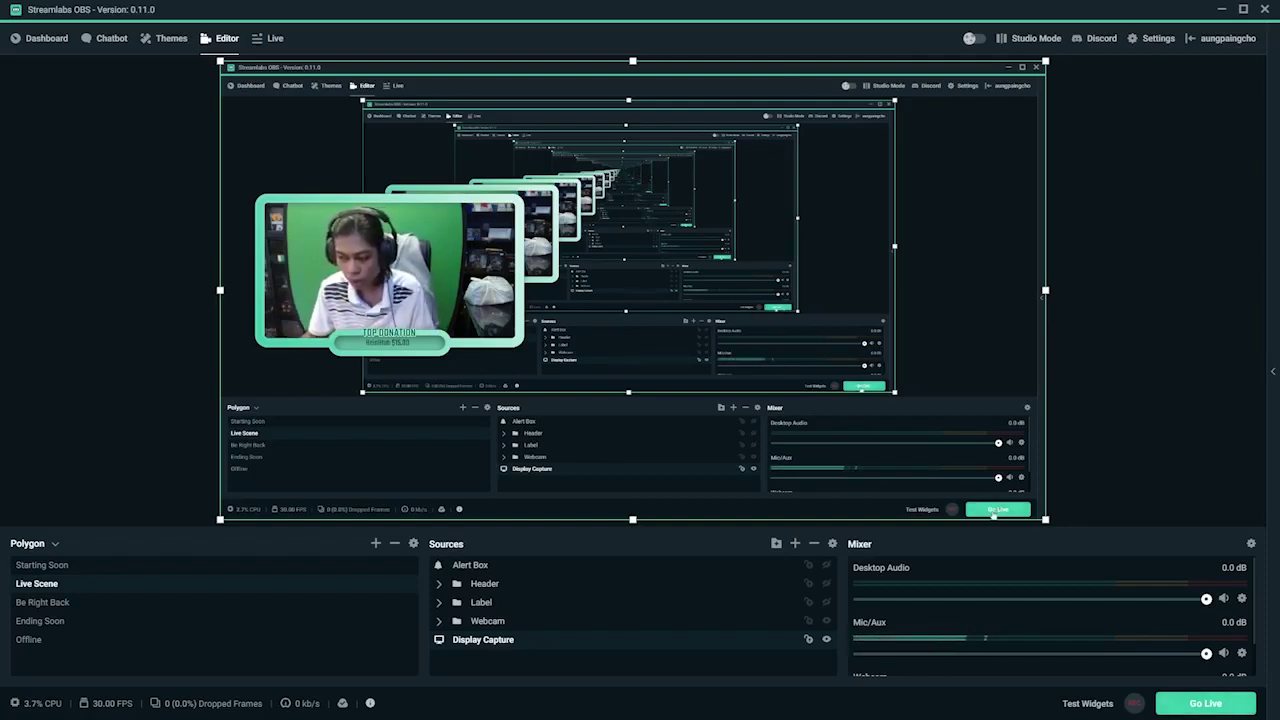
Step: Start the live stream and switch to the Facebook live broadcast page in Chrome, closing the download dialog that covers it
click(1205, 703)
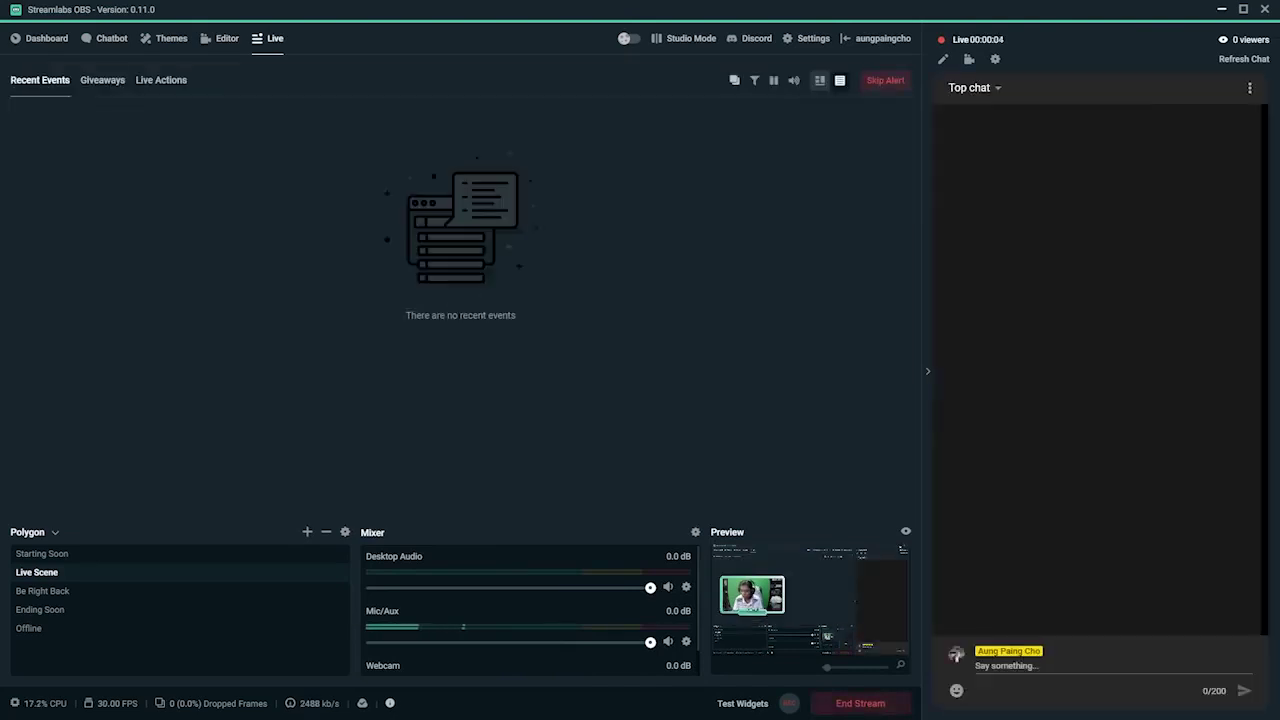
click(1221, 9)
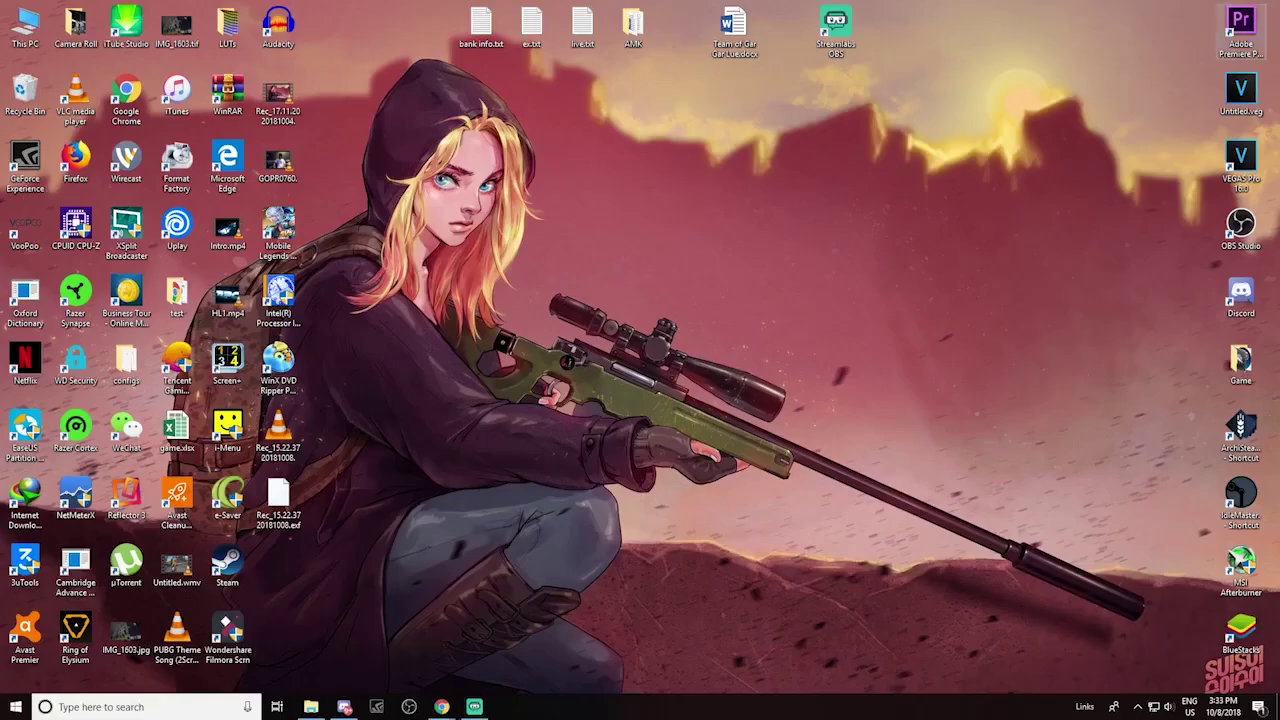
mouse_move(441, 707)
click(510, 650)
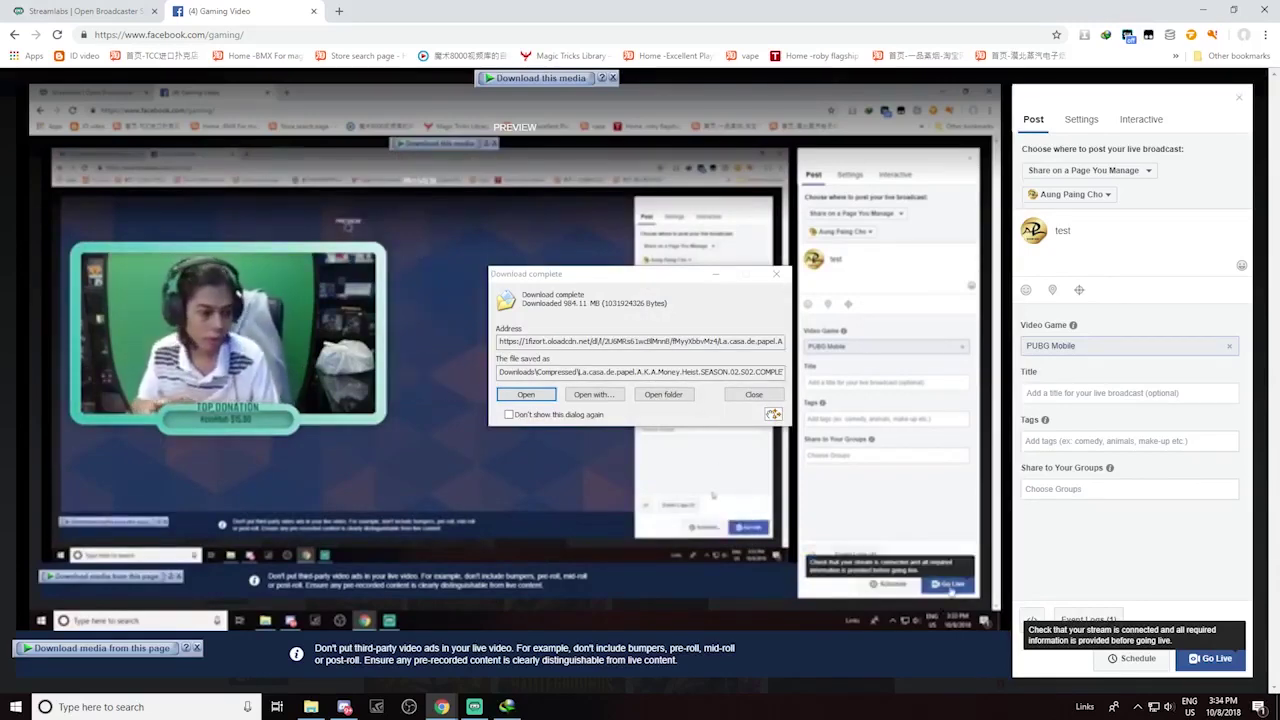
click(754, 394)
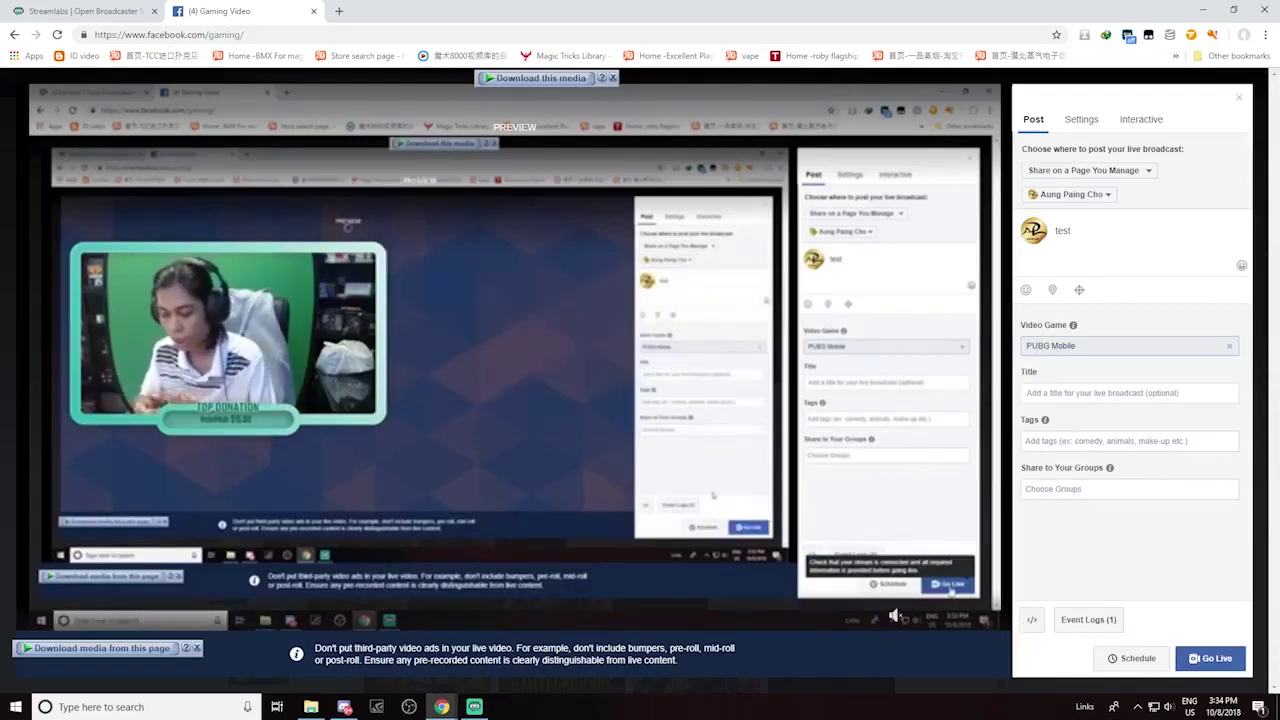